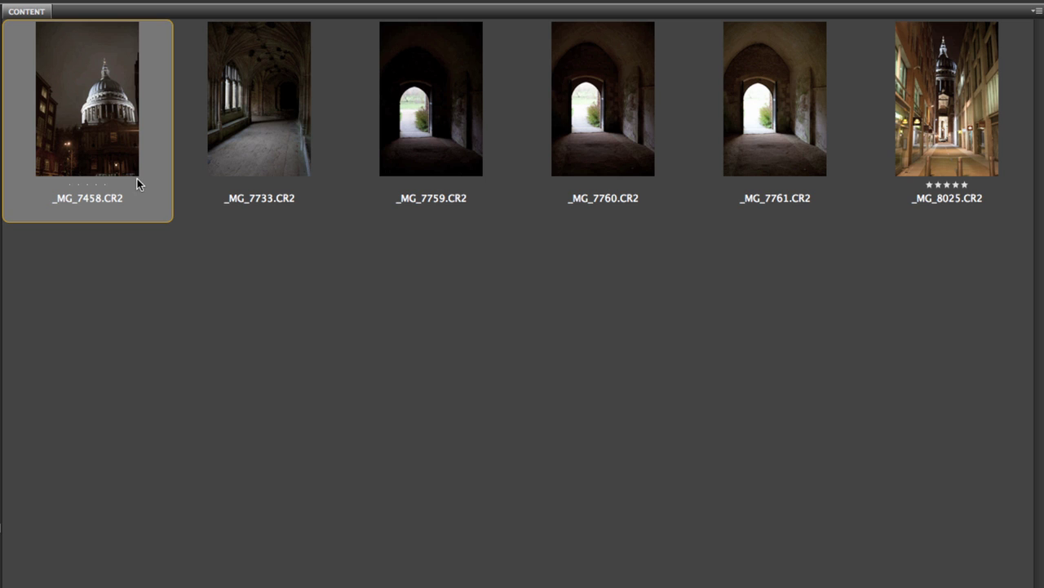
# - Open the St Paul's night photo _MG_7458.CR2 from the Bridge Content panel into Camera Raw
pyautogui.doubleClick(76, 139)
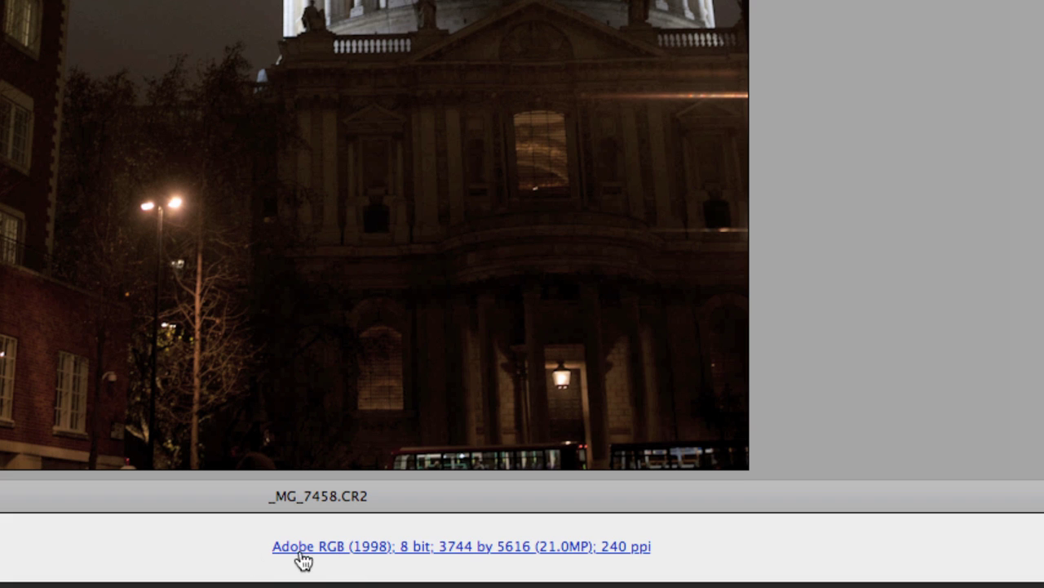
# - Open the Workflow Options dialog from the link below the preview
pyautogui.click(330, 554)
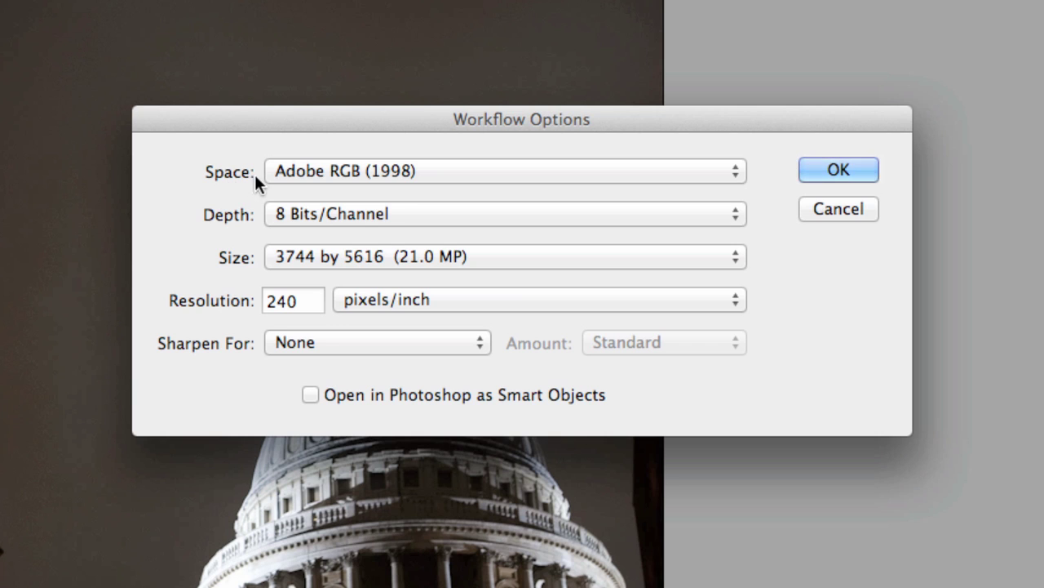
# - Keep Adobe RGB (1998) as the space, set Depth to 16 Bits/Channel, and confirm
pyautogui.click(475, 171)
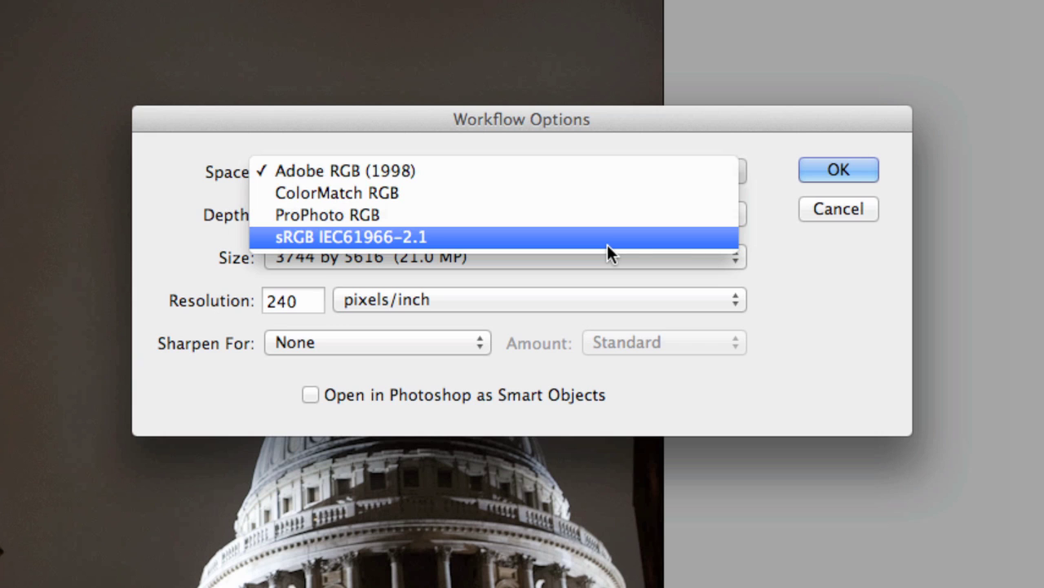
pyautogui.click(483, 173)
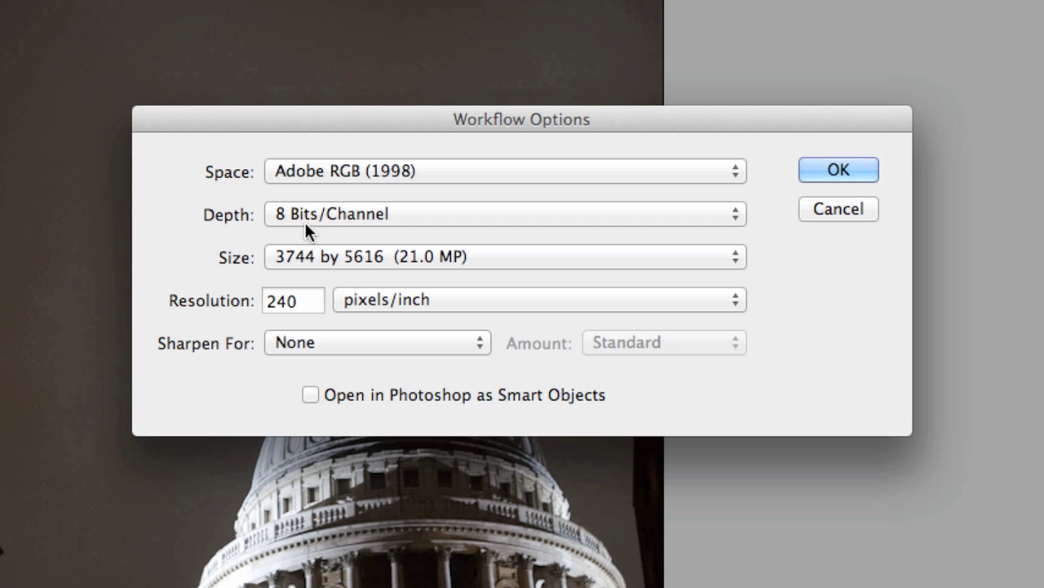
pyautogui.click(446, 211)
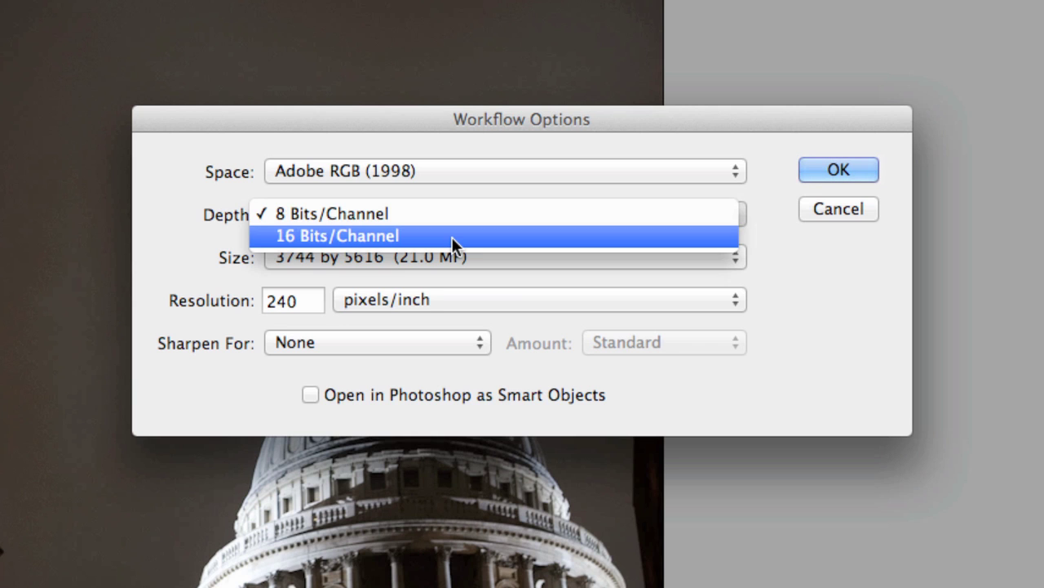
pyautogui.click(452, 237)
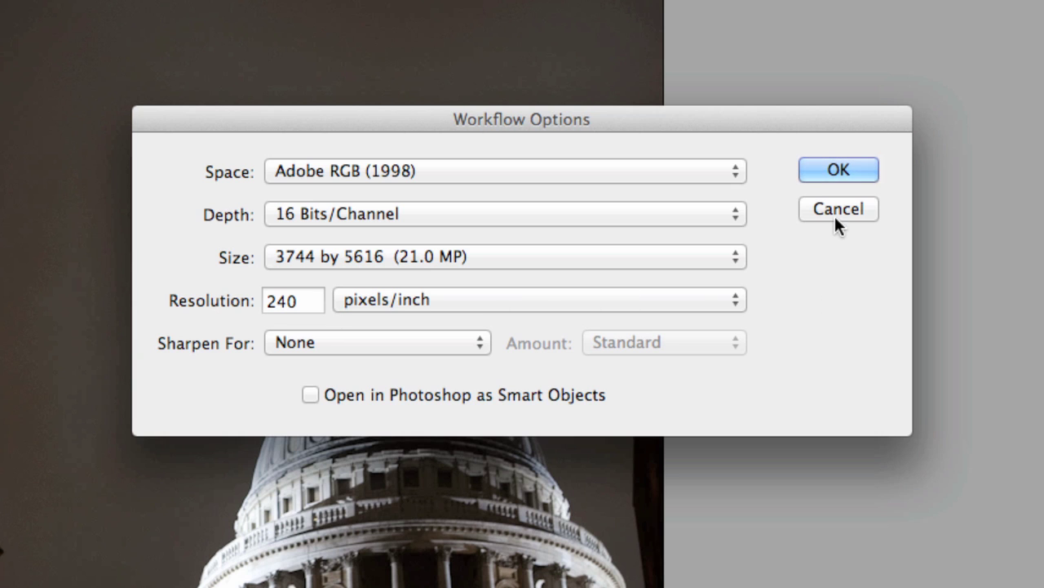
pyautogui.click(822, 169)
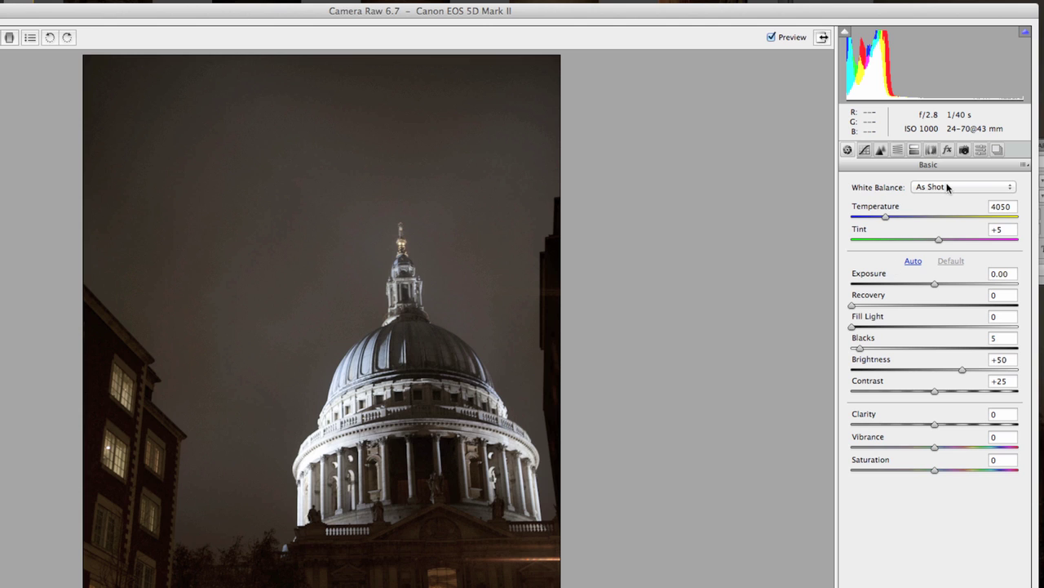
# - Switch the St Paul's photo's White Balance dropdown from As Shot to Auto
pyautogui.click(977, 190)
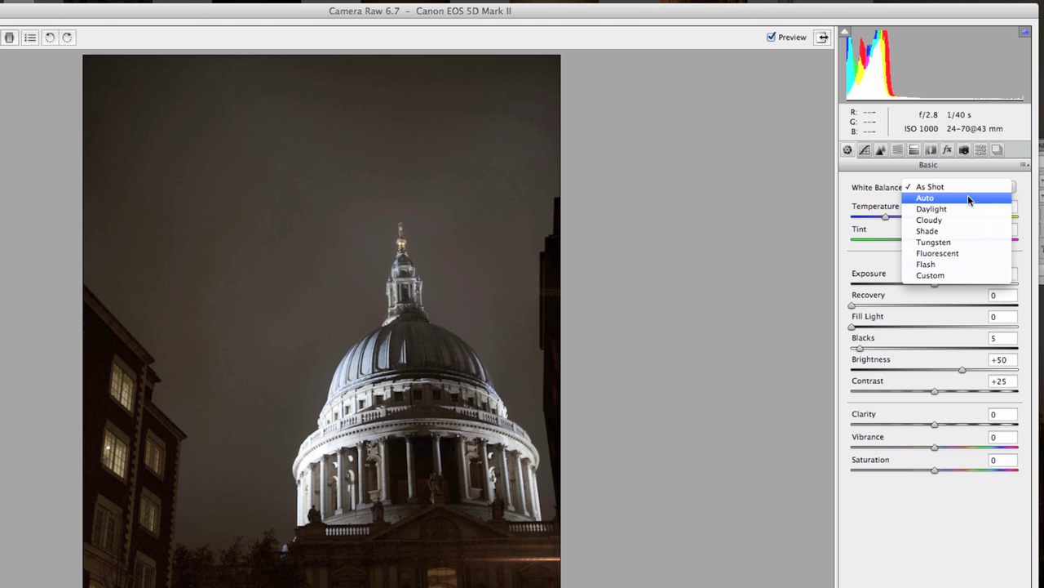
pyautogui.click(970, 198)
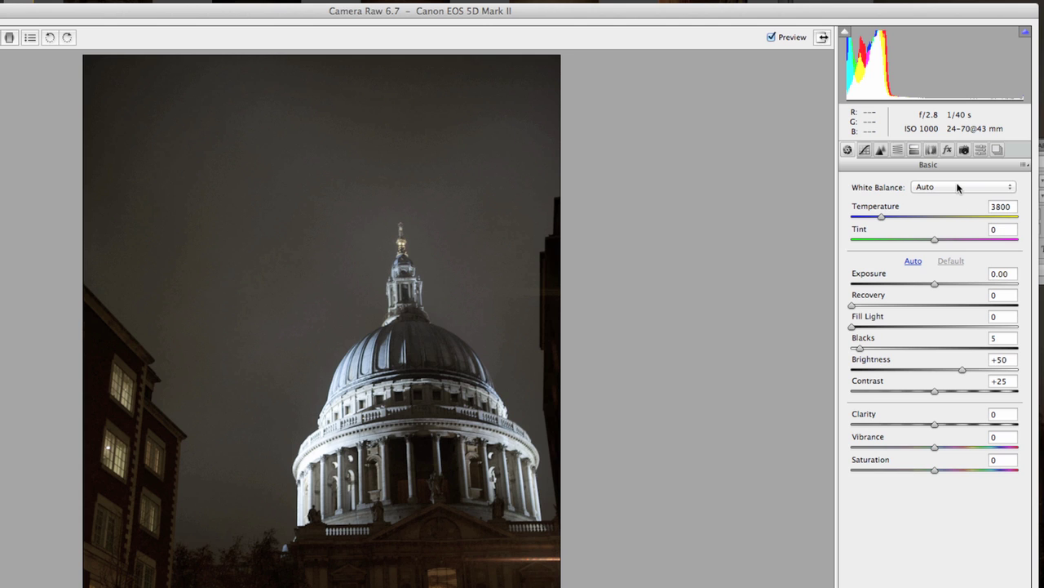
# - Try the Daylight, Cloudy and Shade white balance presets on the photo
pyautogui.click(958, 188)
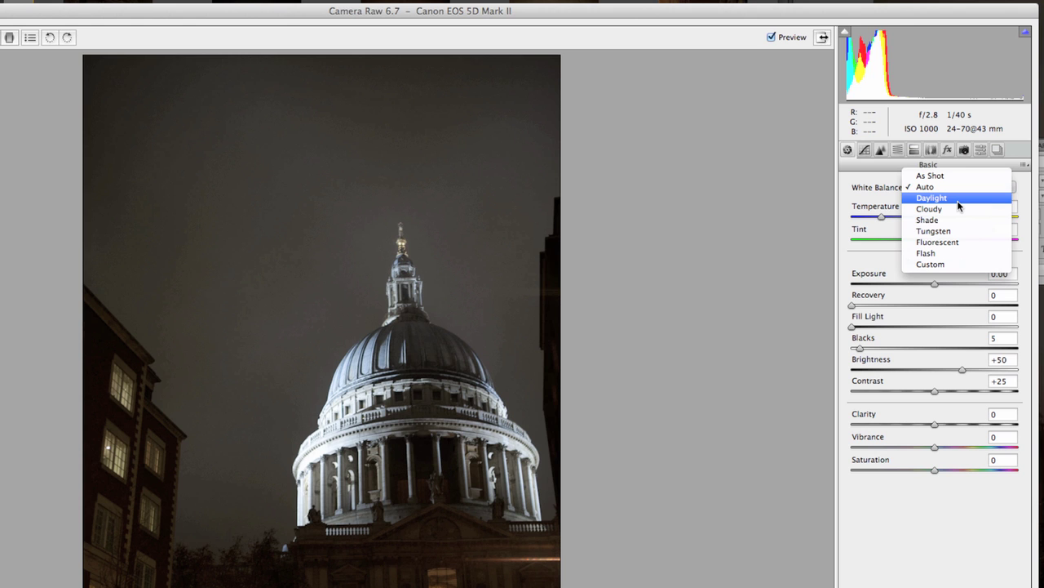
pyautogui.click(960, 204)
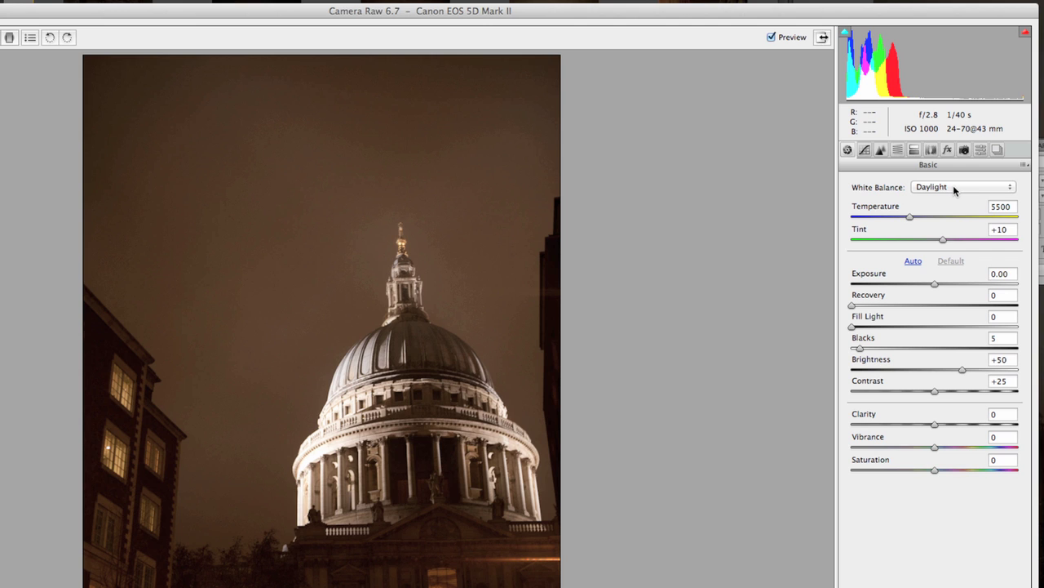
pyautogui.click(955, 190)
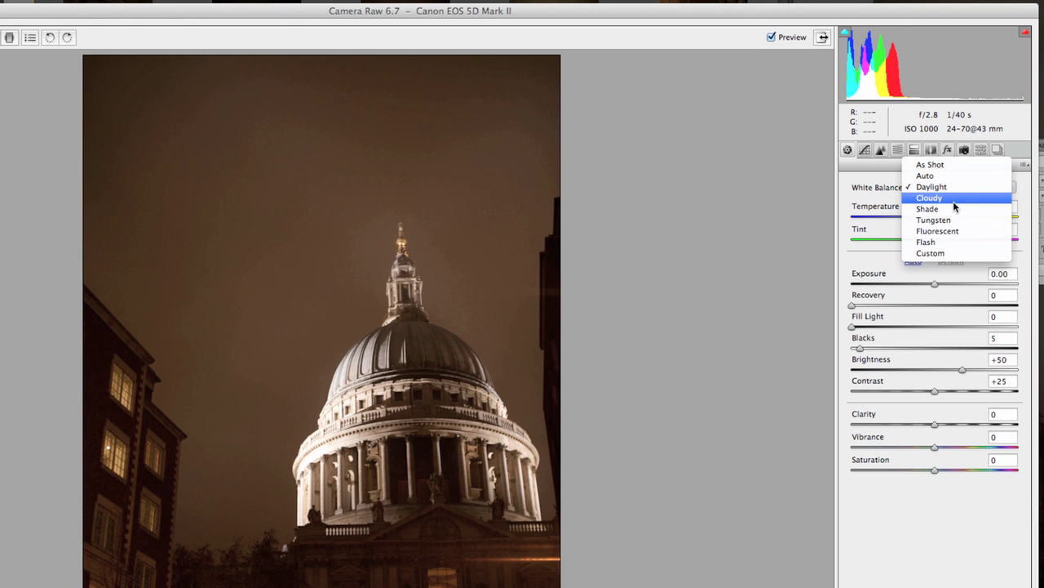
pyautogui.click(953, 201)
pyautogui.click(955, 196)
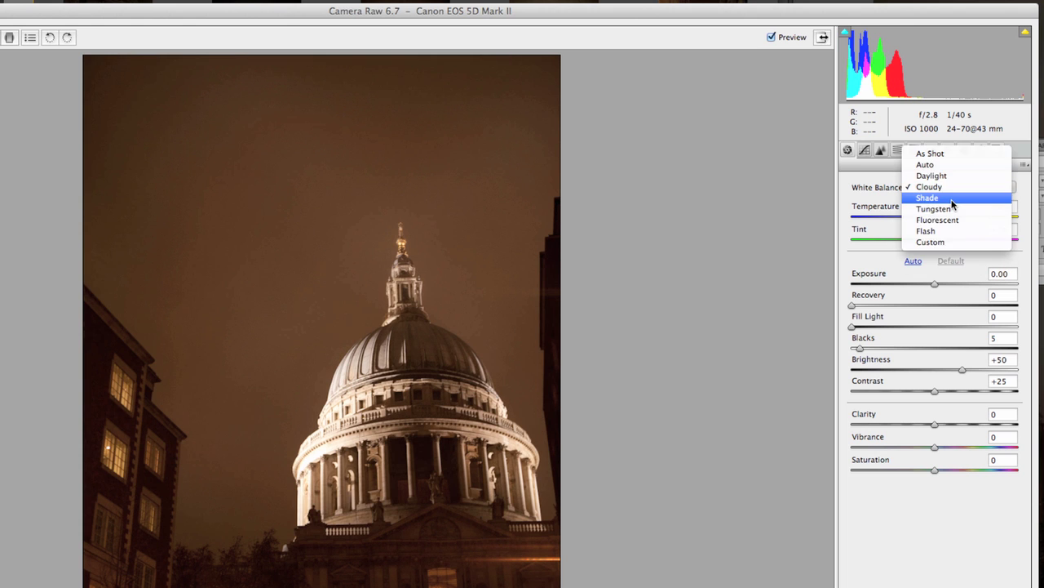
pyautogui.click(952, 200)
# - Try Tungsten, then Fluorescent, and raise Temperature to warm the photo to 4950
pyautogui.click(942, 190)
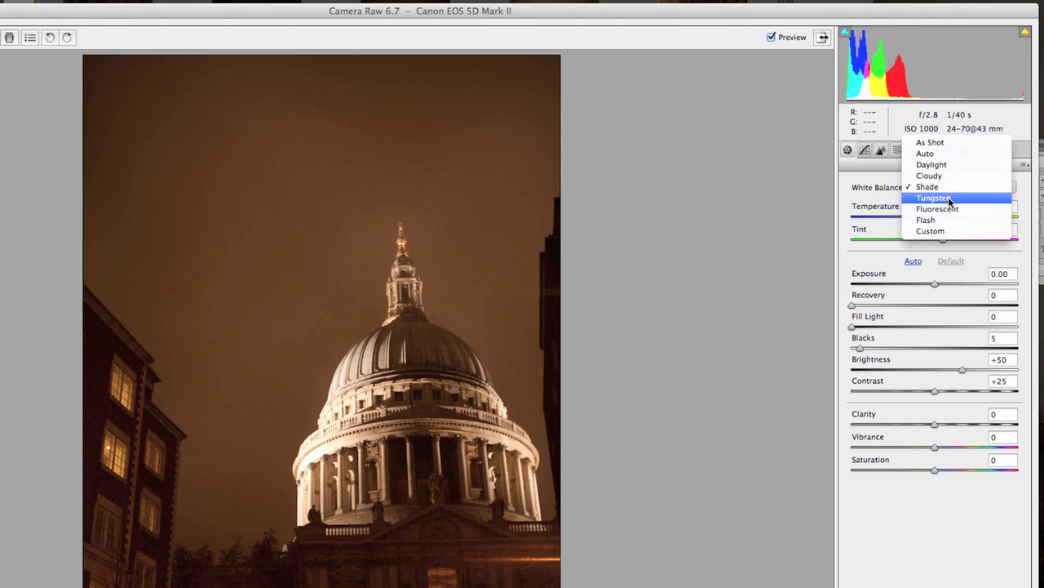
pyautogui.click(950, 199)
pyautogui.click(945, 187)
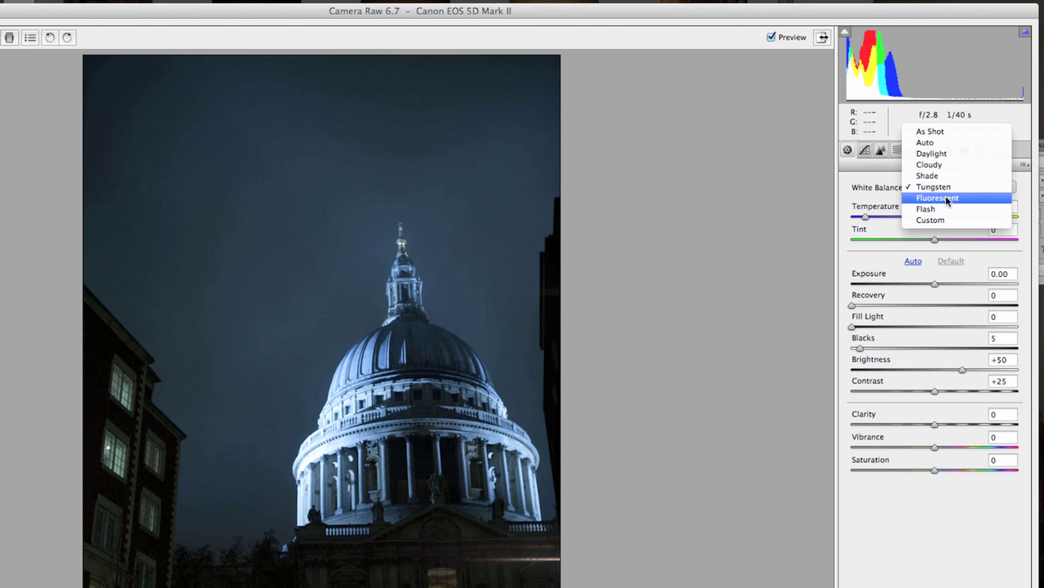
pyautogui.click(946, 199)
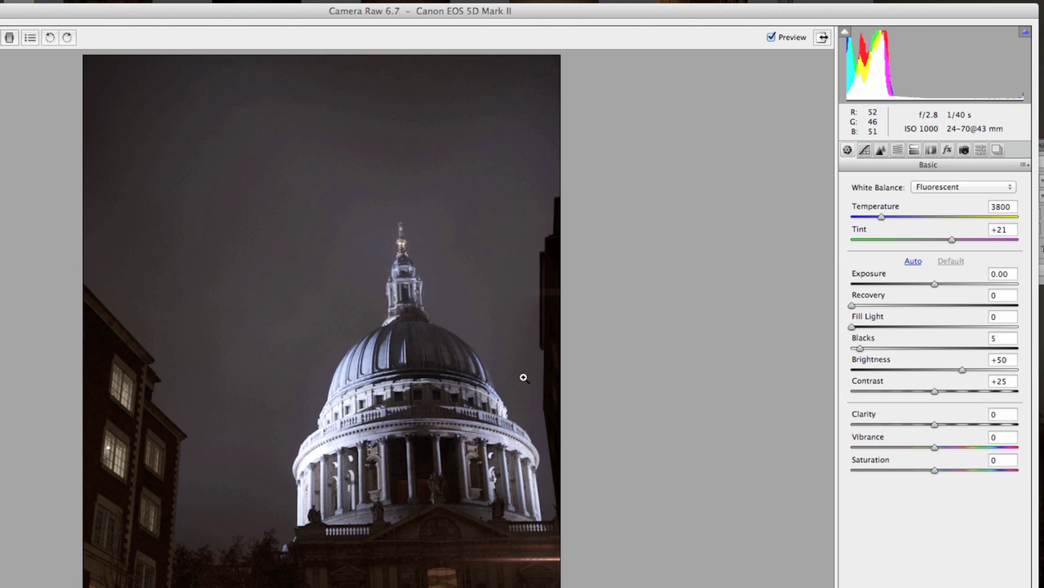
pyautogui.moveTo(882, 217)
pyautogui.mouseDown()
pyautogui.moveTo(905, 217)
pyautogui.moveTo(941, 242)
pyautogui.moveTo(903, 221)
pyautogui.mouseUp()
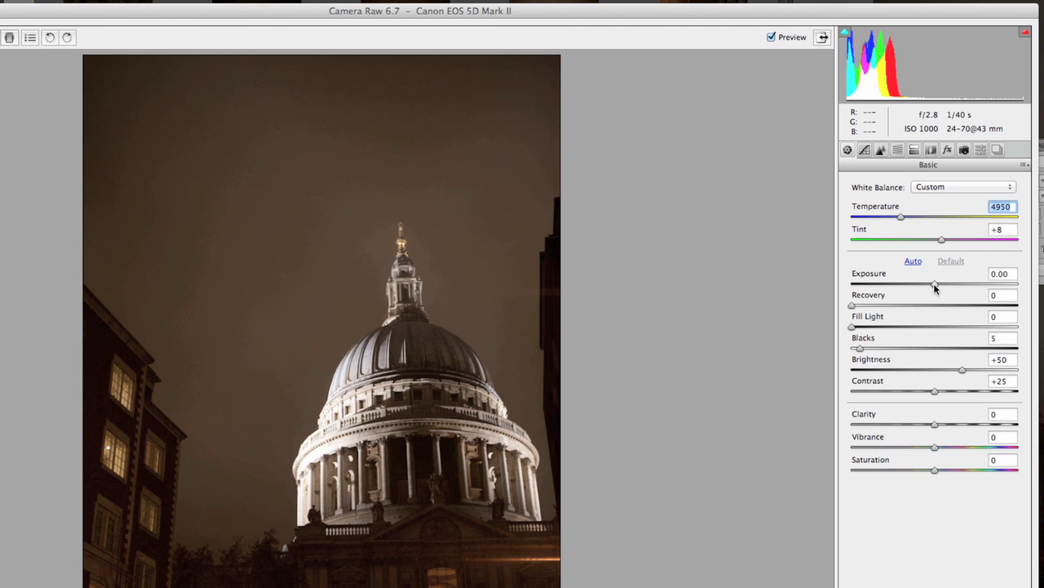
# - Brighten the St Paul's photo by raising Exposure and Brightness to about +90, then return to Bridge
pyautogui.moveTo(935, 287); pyautogui.dragTo(913, 282)
pyautogui.moveTo(962, 370); pyautogui.dragTo(964, 391)
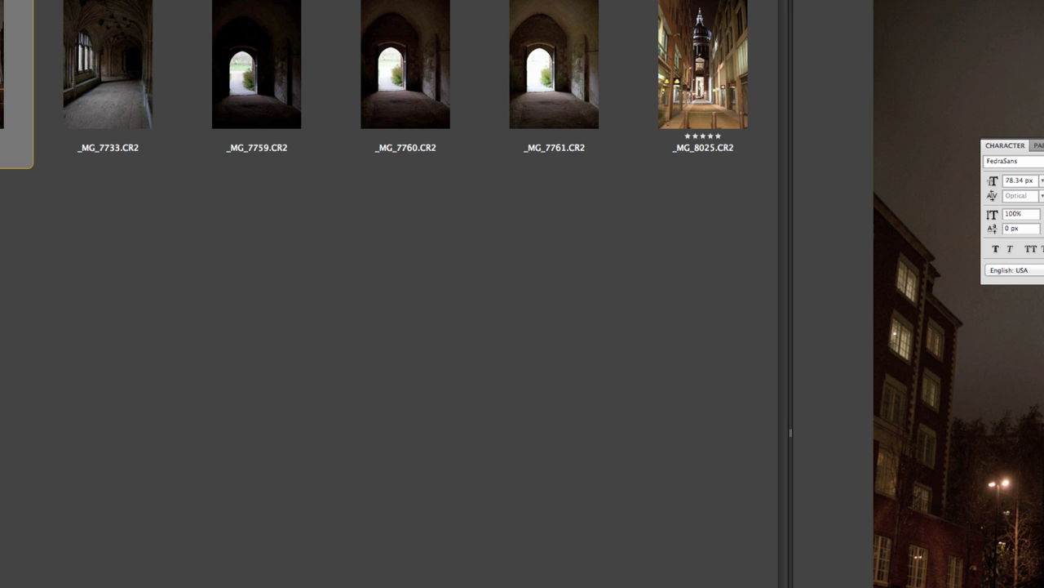
pyautogui.click(244, 75)
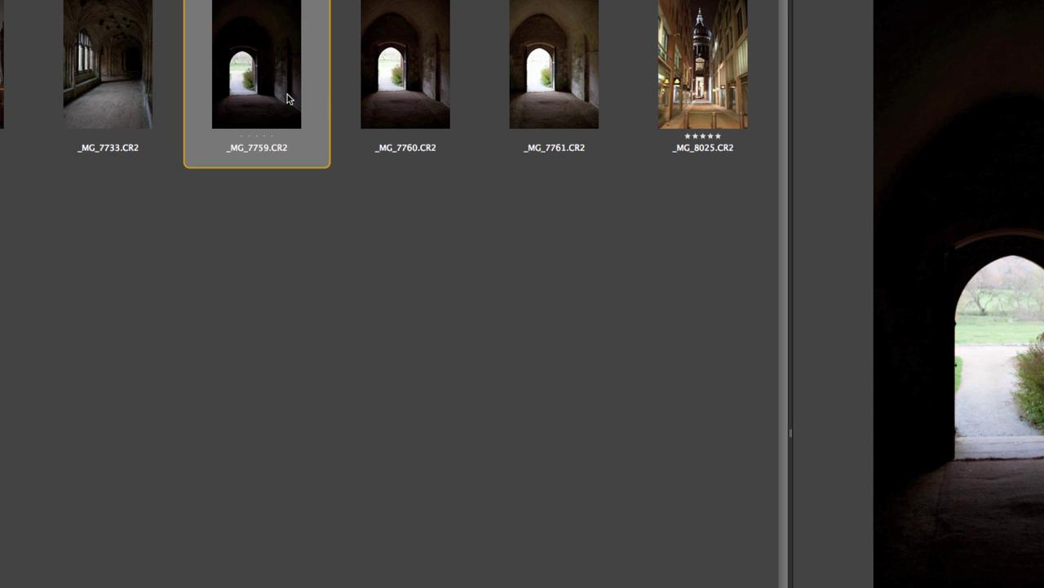
# - Compare doorway shots _MG_7759 through _MG_7761, deselect, and open _MG_7761.CR2 in Camera Raw
pyautogui.keyDown('shift'); pyautogui.click(519, 103); pyautogui.keyUp('shift')
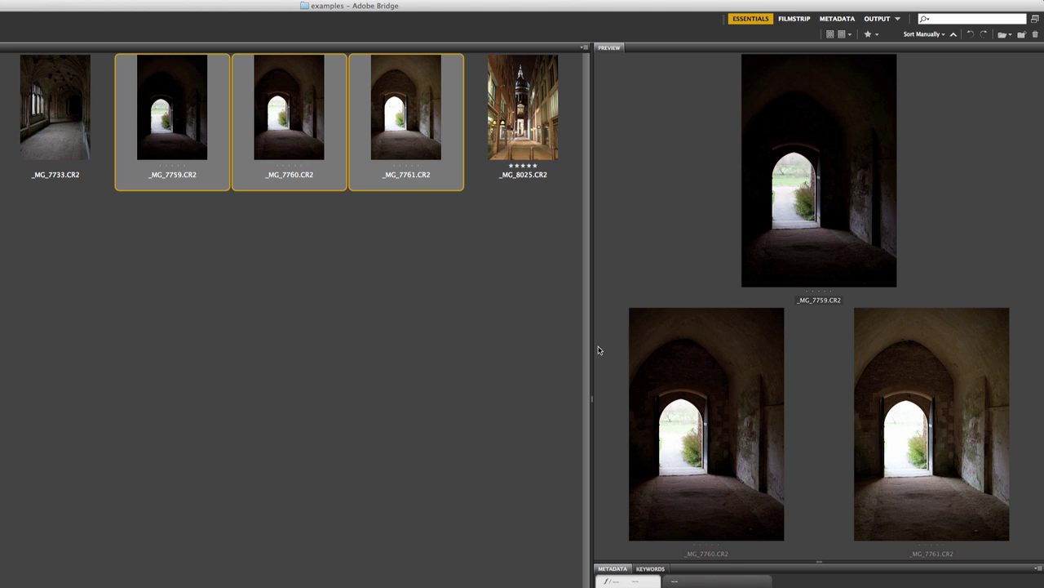
pyautogui.click(613, 306)
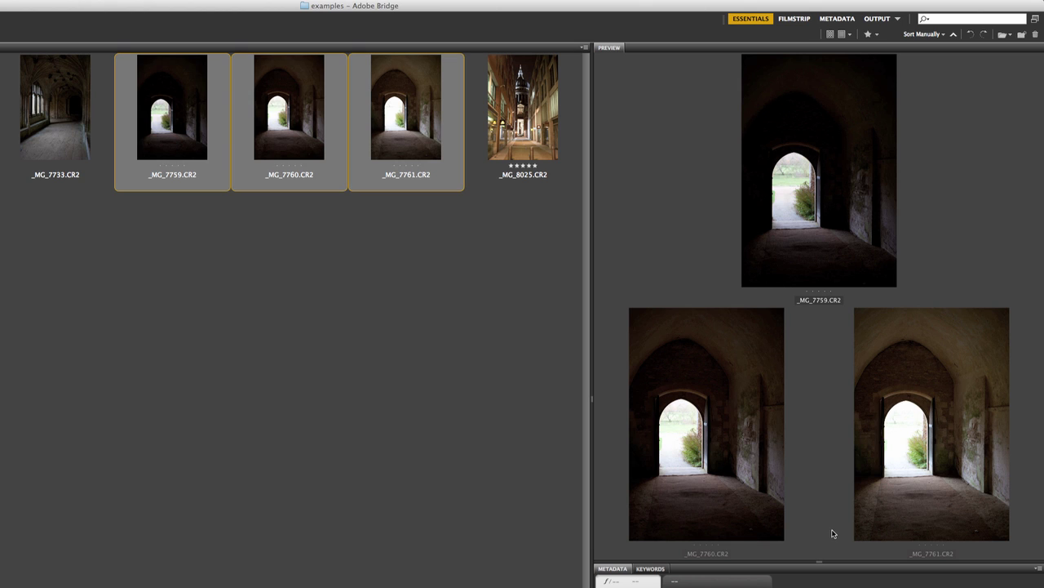
pyautogui.click(384, 220)
pyautogui.click(408, 149)
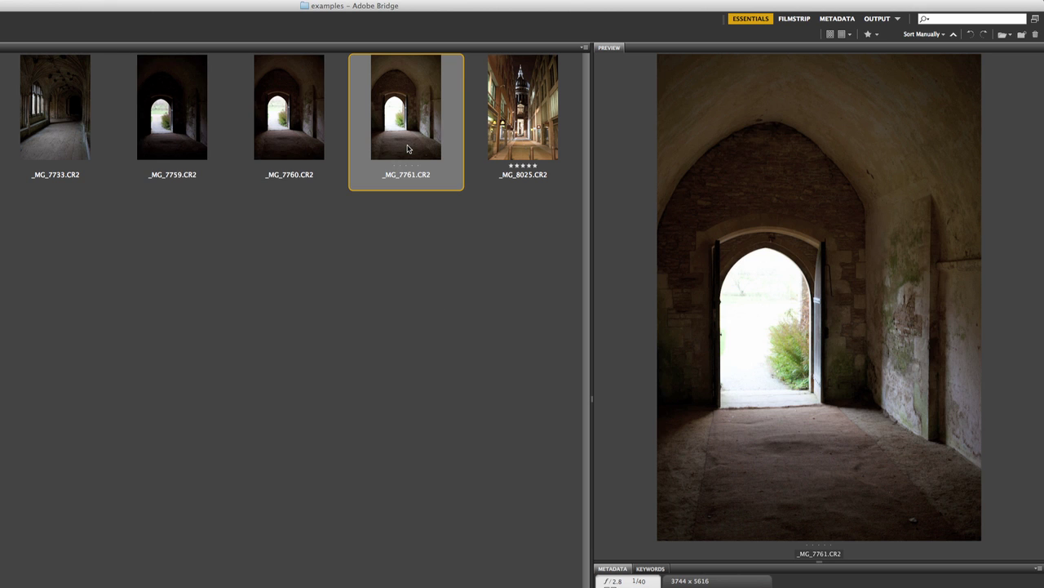
pyautogui.doubleClick(408, 149)
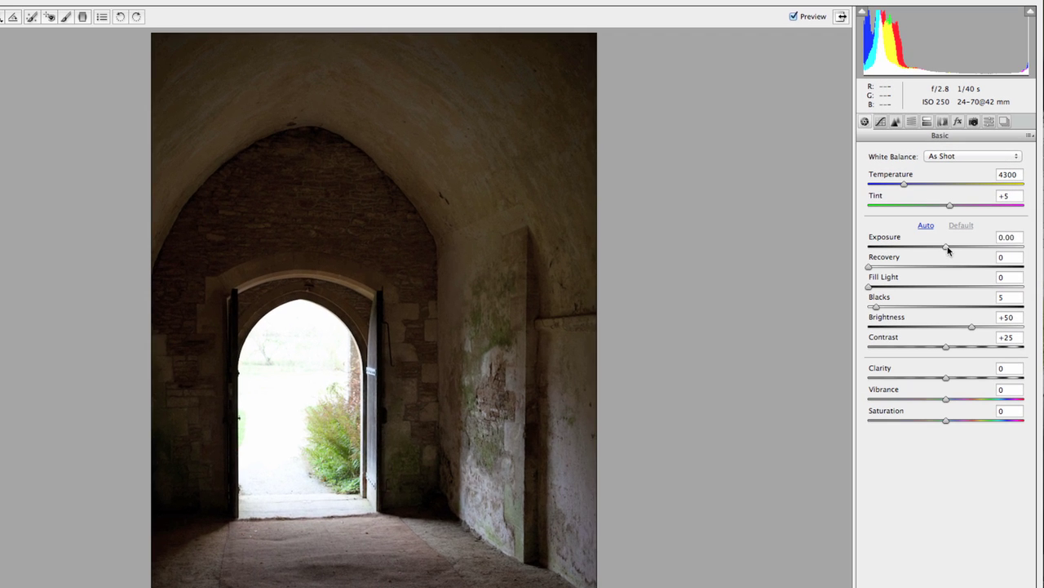
# - Set the doorway photo's Exposure back to 0 and raise Recovery to about 38
pyautogui.click(695, 284)
pyautogui.moveTo(935, 249); pyautogui.dragTo(921, 247)
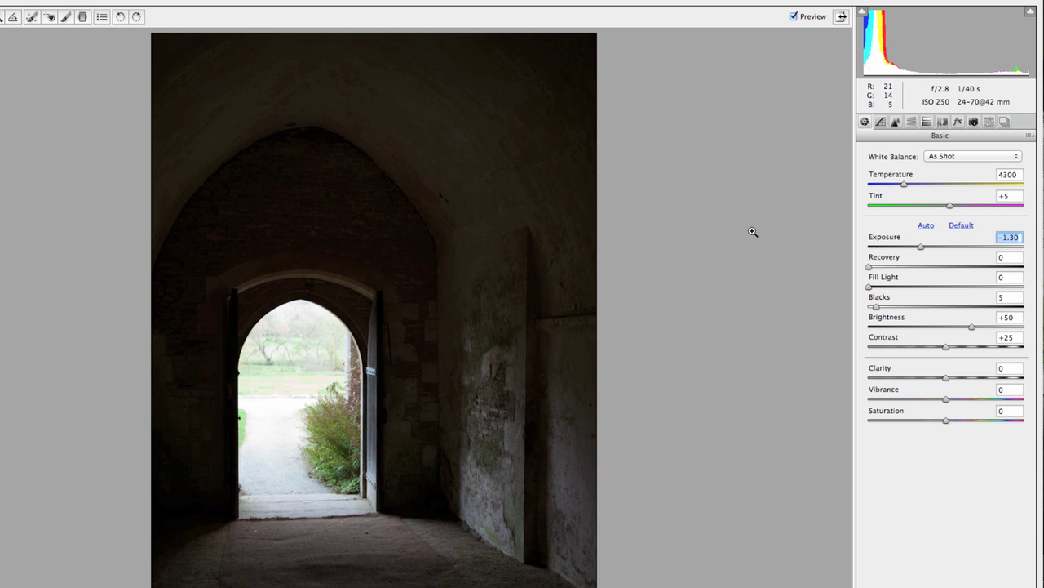
pyautogui.write('0')
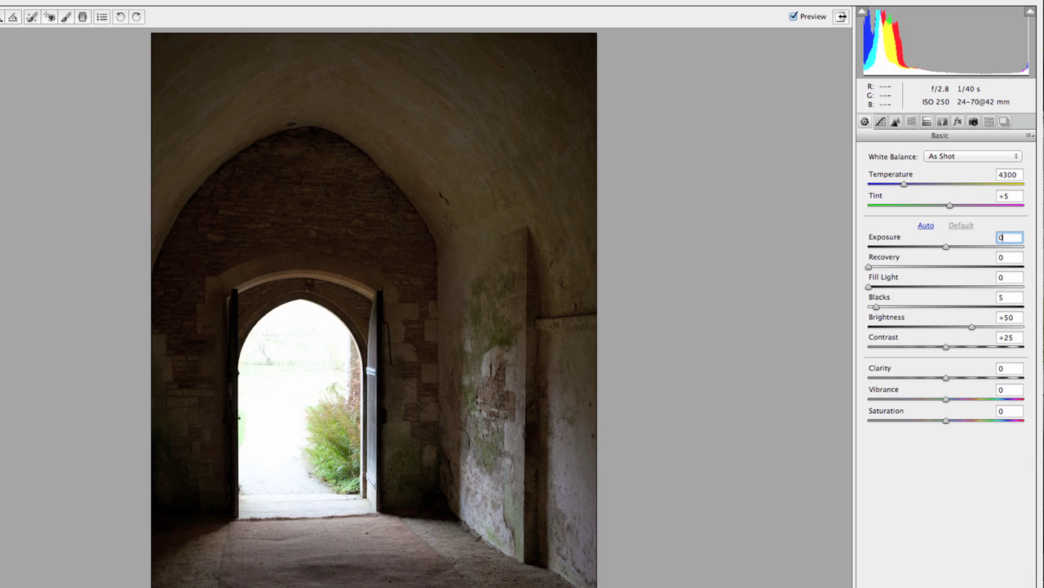
pyautogui.press('Return')
pyautogui.moveTo(870, 267); pyautogui.dragTo(1023, 270)
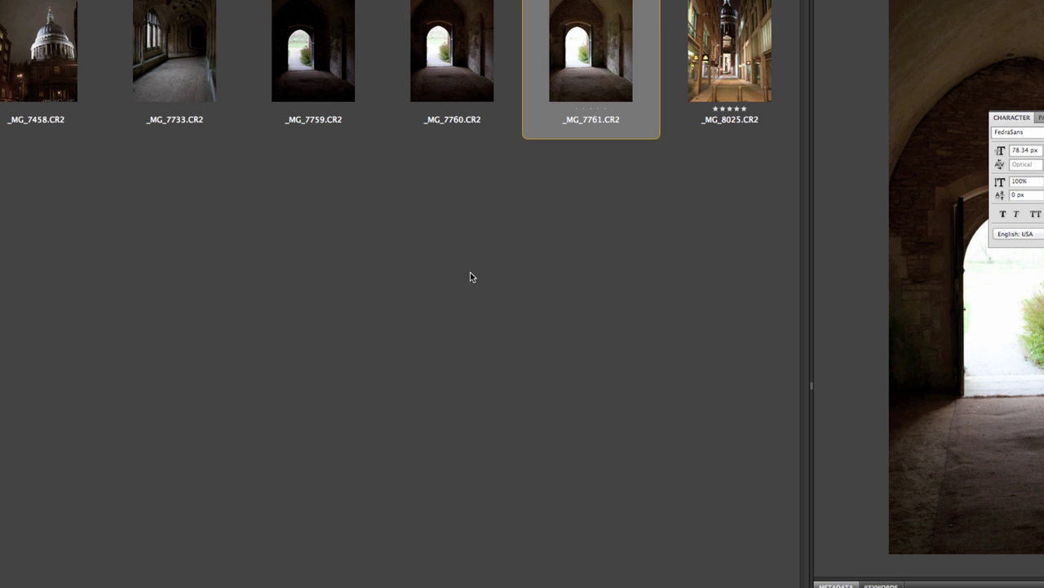
# - Select _MG_7759.CR2 in the filmstrip and open it in Camera Raw
pyautogui.click(346, 83)
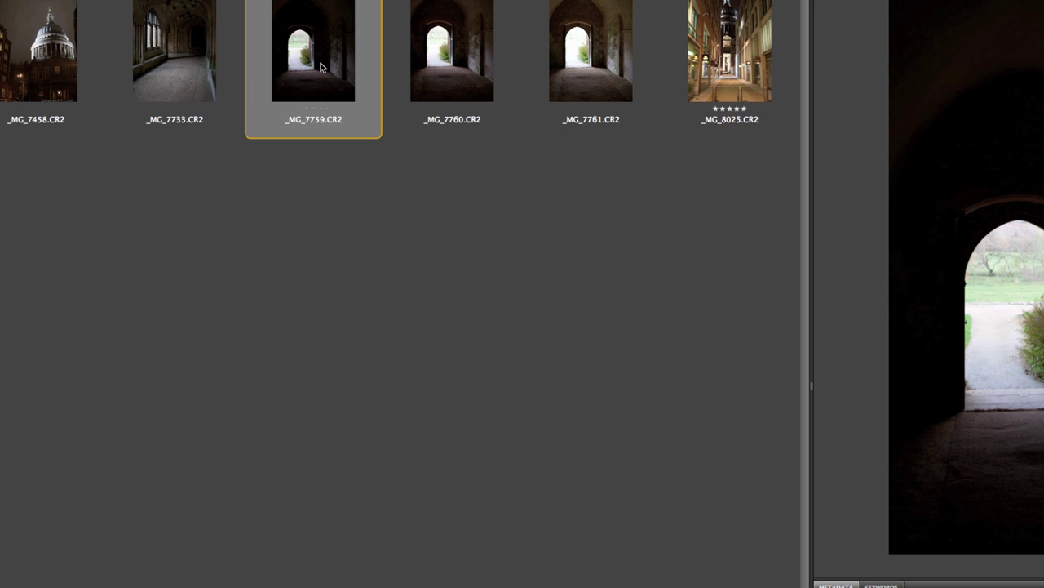
pyautogui.doubleClick(324, 65)
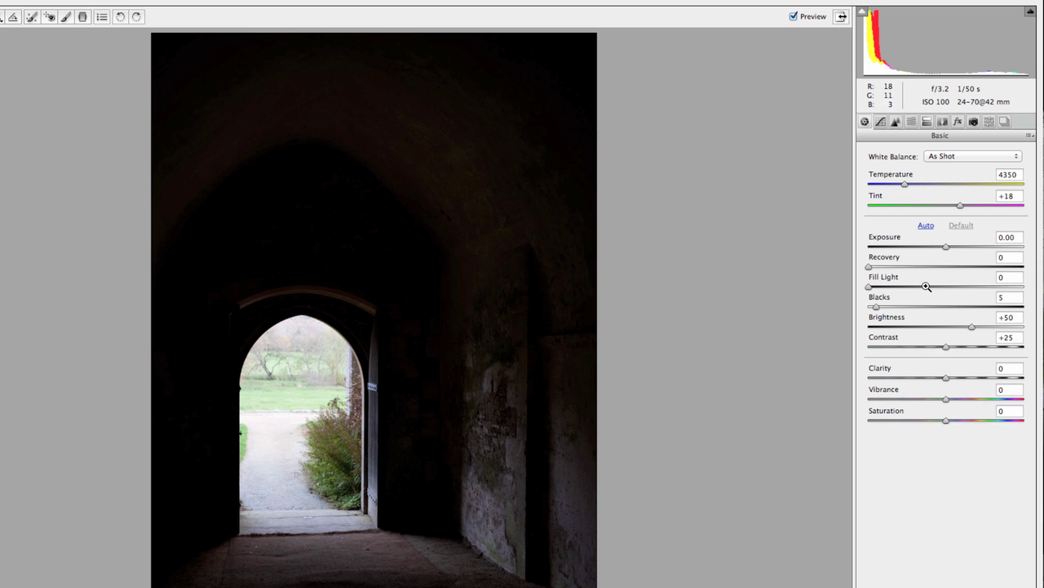
# - Nudge Recovery, settle Fill Light at 74 after several tries, and set Blacks to 13
pyautogui.moveTo(870, 271)
pyautogui.mouseDown()
pyautogui.moveTo(985, 271)
pyautogui.moveTo(865, 268)
pyautogui.mouseUp()
pyautogui.moveTo(868, 290); pyautogui.dragTo(1020, 289)
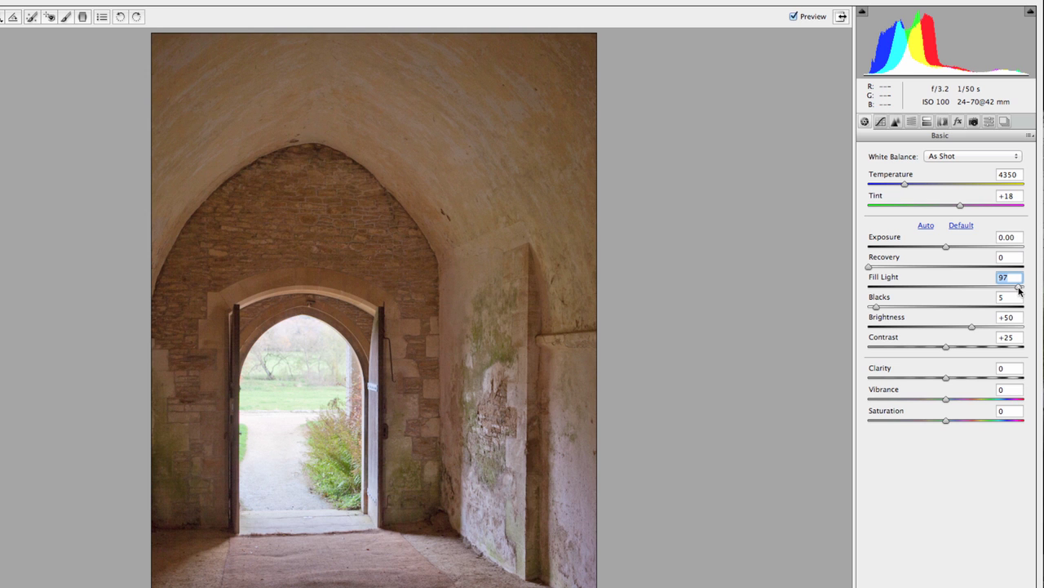
pyautogui.moveTo(1020, 289); pyautogui.dragTo(966, 306)
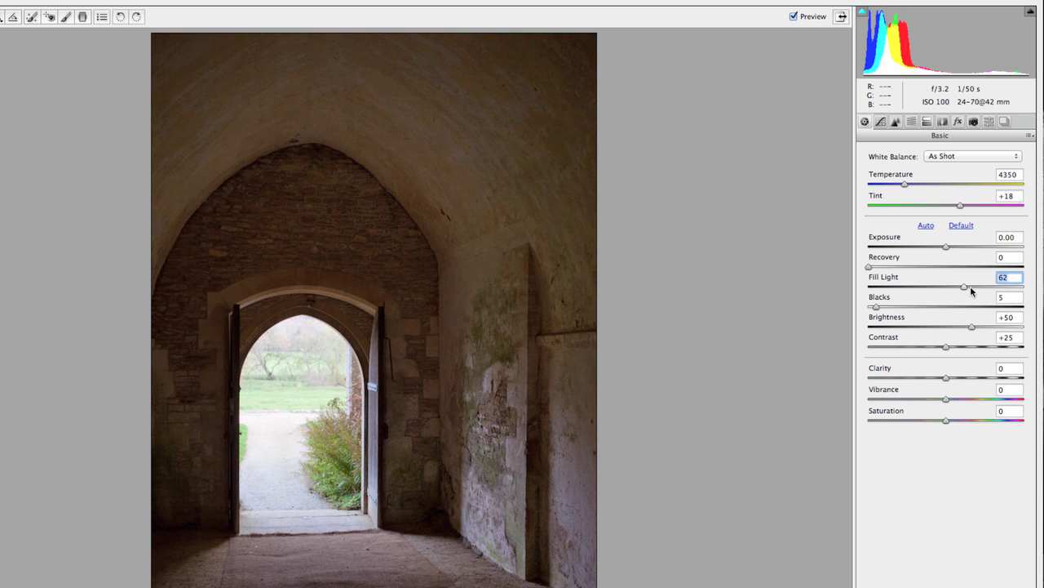
pyautogui.moveTo(964, 290)
pyautogui.mouseDown()
pyautogui.moveTo(923, 289)
pyautogui.moveTo(985, 287)
pyautogui.moveTo(854, 290)
pyautogui.moveTo(1018, 284)
pyautogui.moveTo(1003, 296)
pyautogui.moveTo(953, 296)
pyautogui.mouseUp()
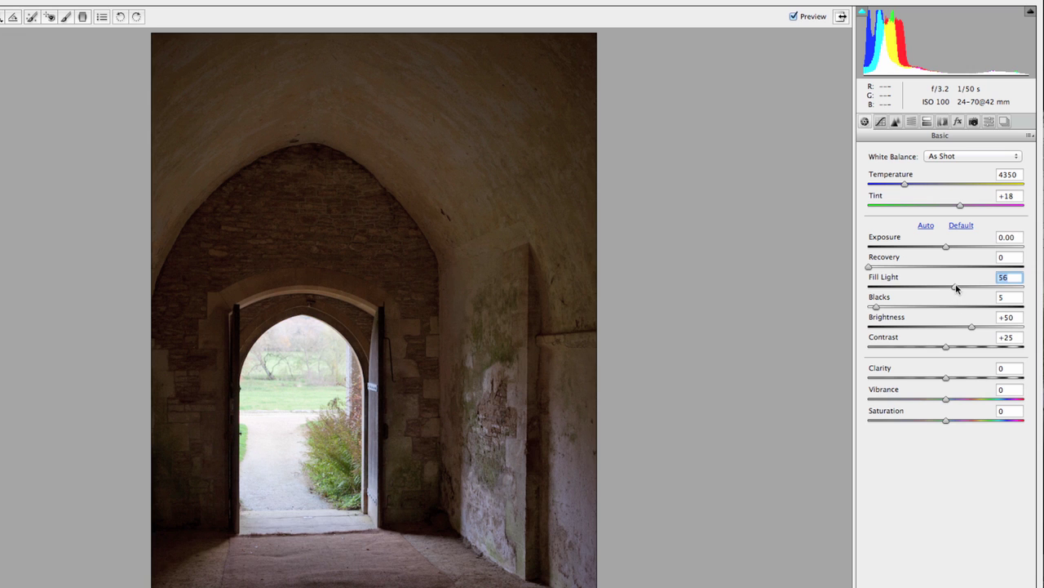
pyautogui.moveTo(956, 289)
pyautogui.mouseDown()
pyautogui.moveTo(975, 286)
pyautogui.moveTo(967, 290)
pyautogui.mouseUp()
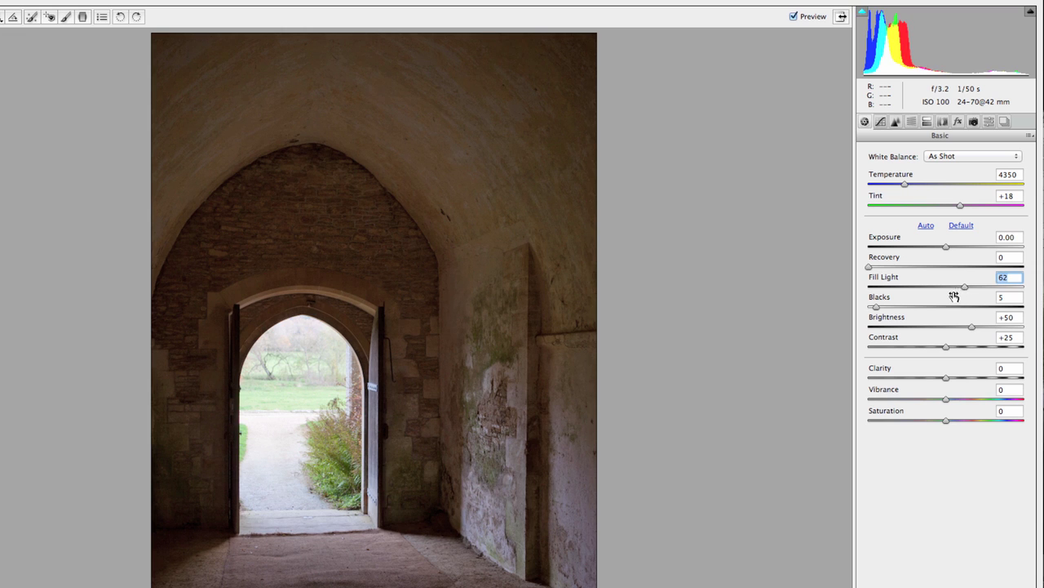
pyautogui.moveTo(878, 310); pyautogui.dragTo(891, 310)
pyautogui.moveTo(966, 287); pyautogui.dragTo(986, 288)
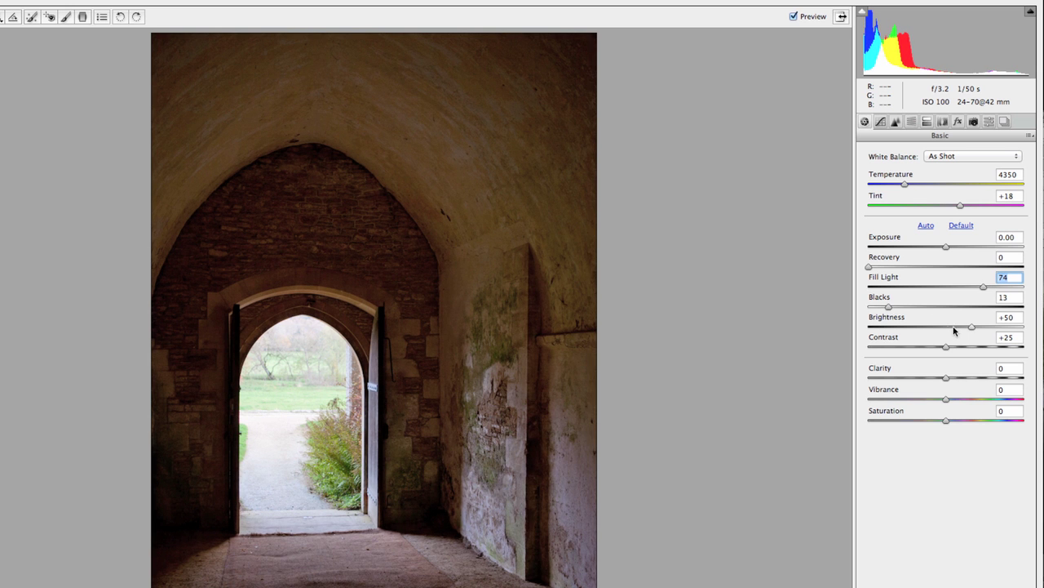
# - Raise Brightness to +64 and set a custom white balance of Temperature 4100, Tint +4
pyautogui.moveTo(976, 325)
pyautogui.mouseDown()
pyautogui.moveTo(1006, 328)
pyautogui.moveTo(980, 330)
pyautogui.mouseUp()
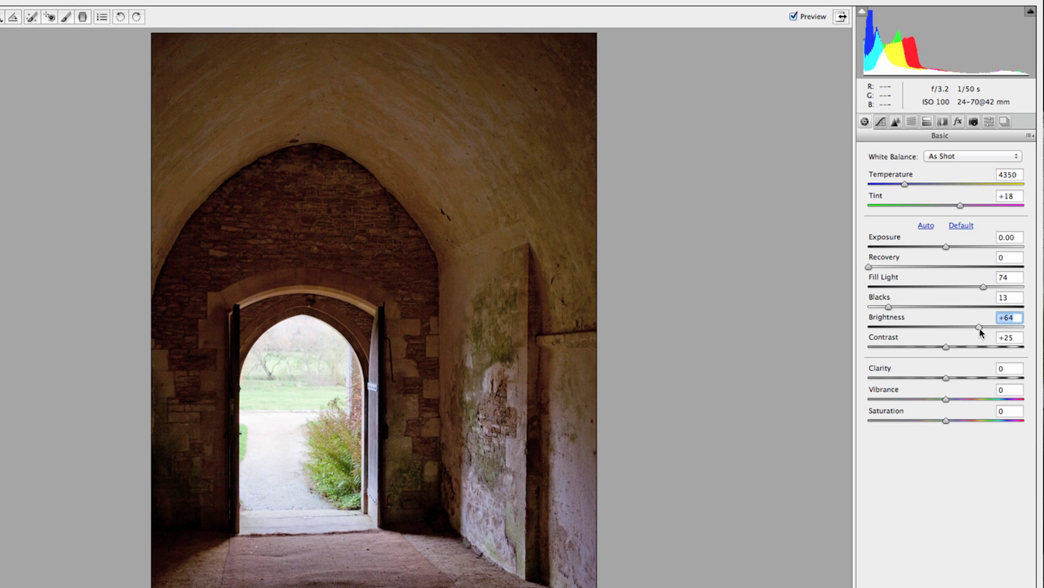
pyautogui.moveTo(905, 184)
pyautogui.mouseDown()
pyautogui.moveTo(927, 187)
pyautogui.moveTo(900, 186)
pyautogui.mouseUp()
pyautogui.moveTo(960, 204)
pyautogui.mouseDown()
pyautogui.moveTo(931, 204)
pyautogui.moveTo(974, 204)
pyautogui.moveTo(950, 204)
pyautogui.mouseUp()
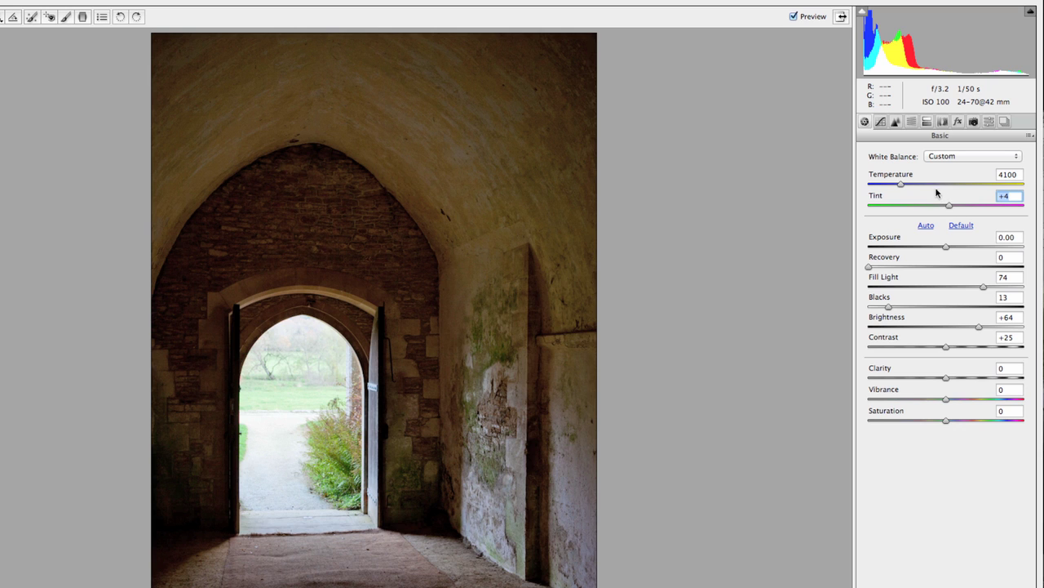
pyautogui.click(883, 127)
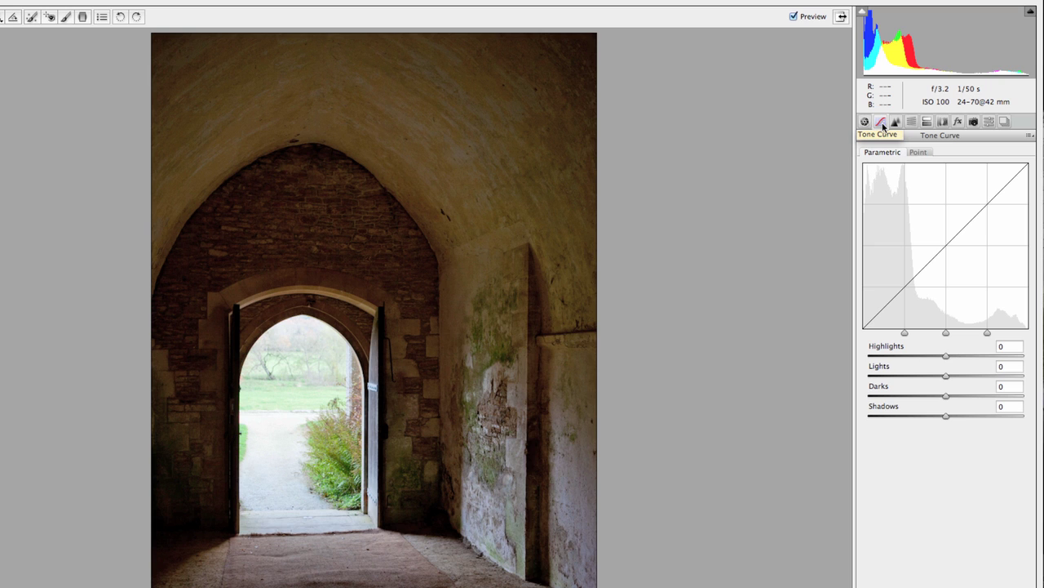
# - Set the tone curve to Highlights -49, Lights -73 and Darks about +23
pyautogui.moveTo(949, 360); pyautogui.dragTo(951, 396)
pyautogui.click(945, 377)
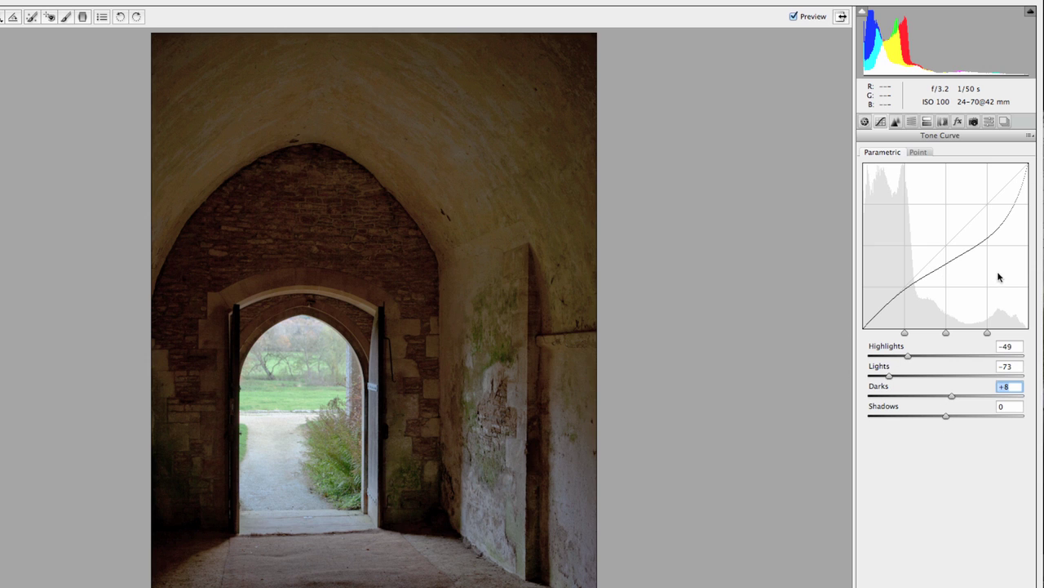
pyautogui.moveTo(950, 397)
pyautogui.mouseDown()
pyautogui.moveTo(938, 399)
pyautogui.moveTo(960, 398)
pyautogui.mouseUp()
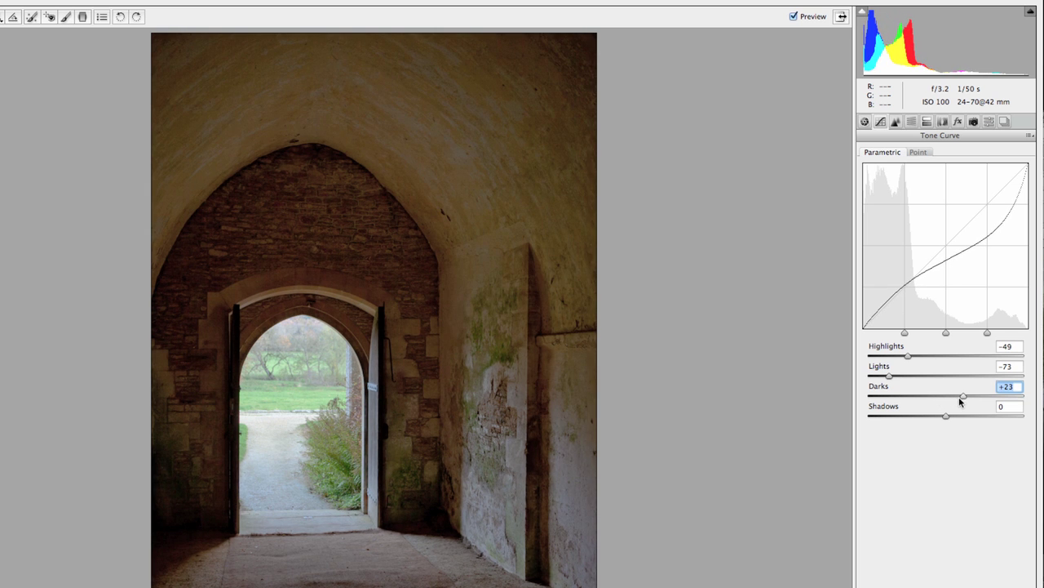
pyautogui.click(895, 122)
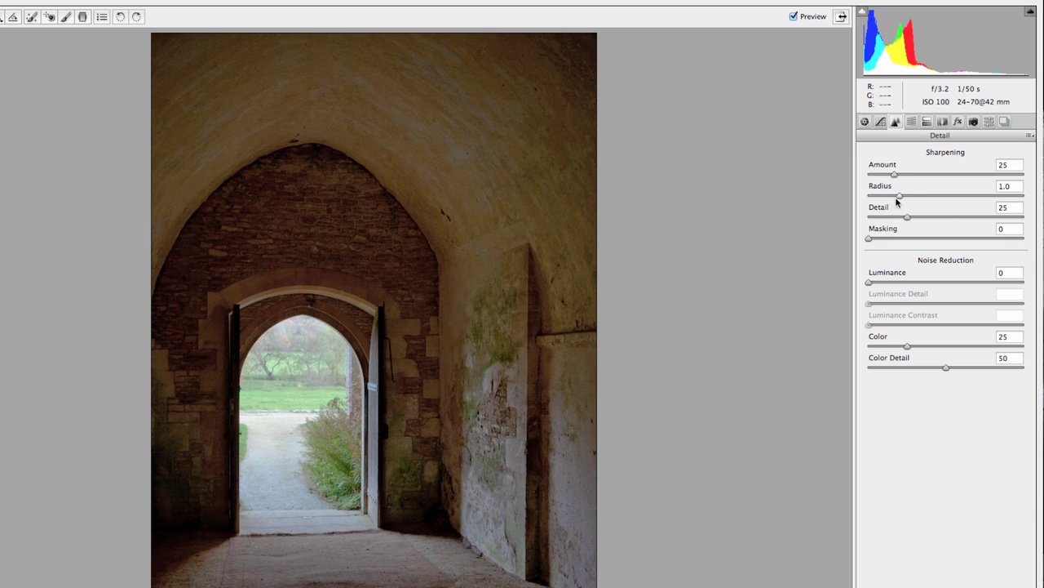
# - Set sharpening Amount 72 and Radius 1.3, and Luminance noise reduction to 31, checking zoomed in
pyautogui.moveTo(898, 198); pyautogui.dragTo(919, 199)
pyautogui.moveTo(896, 174); pyautogui.dragTo(946, 176)
pyautogui.click(551, 425)
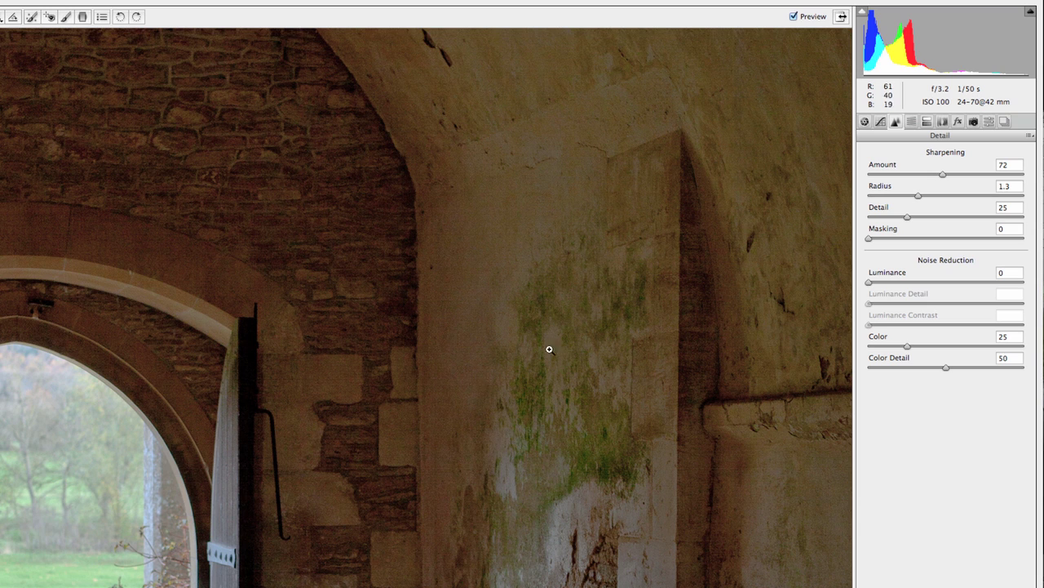
pyautogui.moveTo(870, 283); pyautogui.dragTo(911, 282)
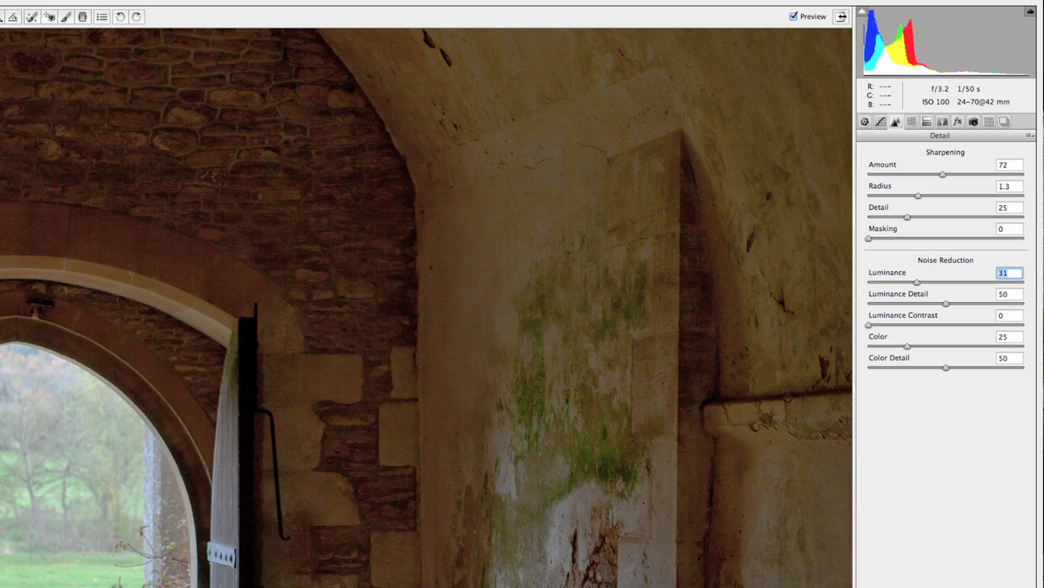
pyautogui.hotkey('ctrl', '0')
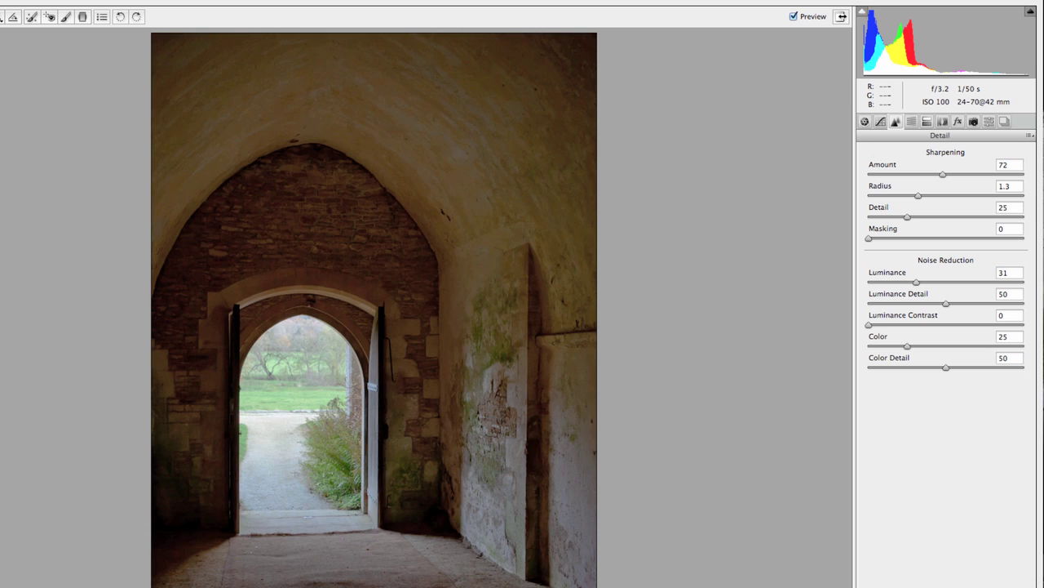
pyautogui.click(912, 120)
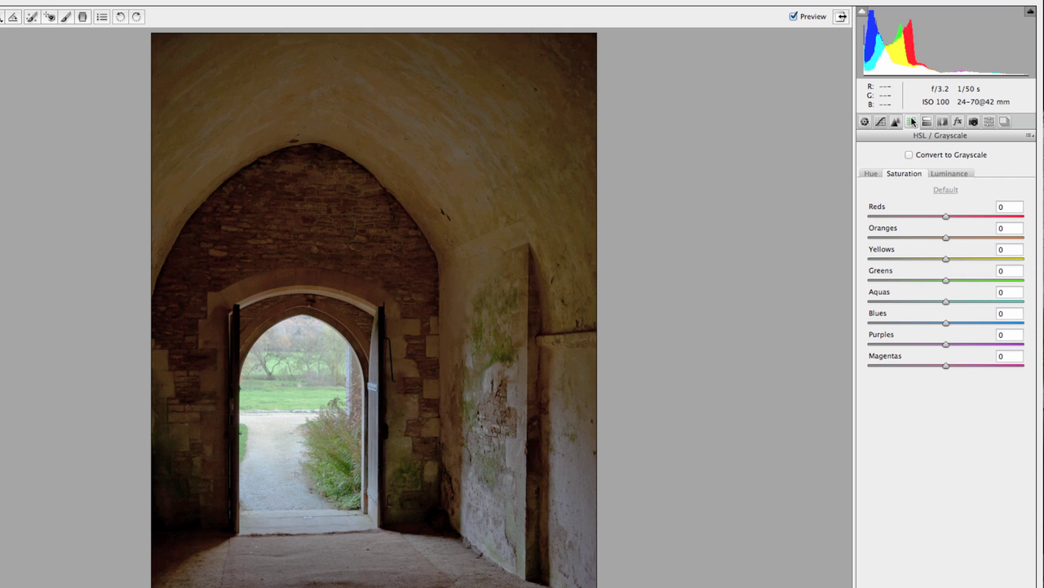
# - Look over the Split Toning options, then bring up the Lens Corrections settings
pyautogui.click(927, 121)
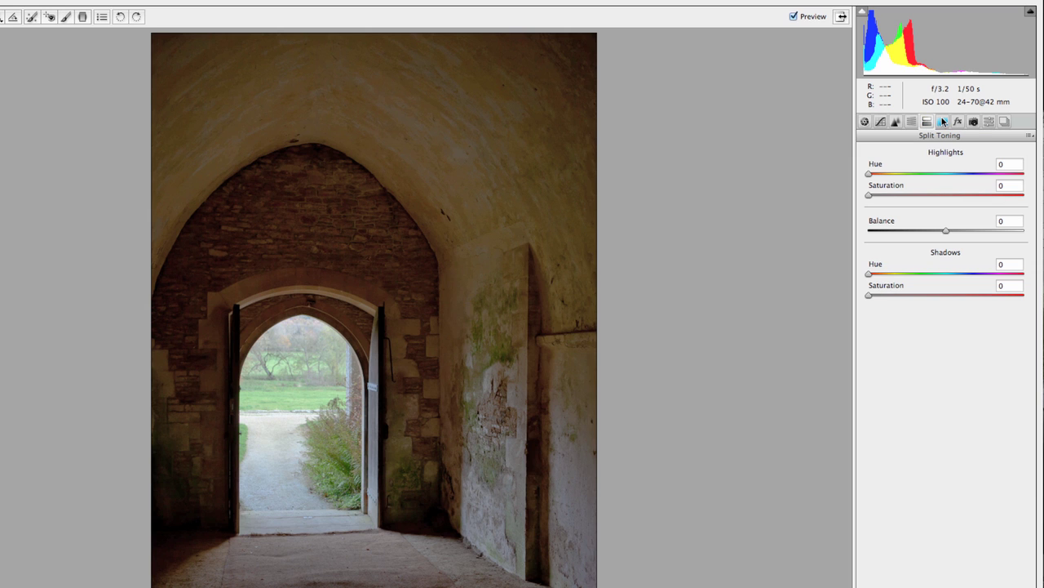
pyautogui.click(942, 122)
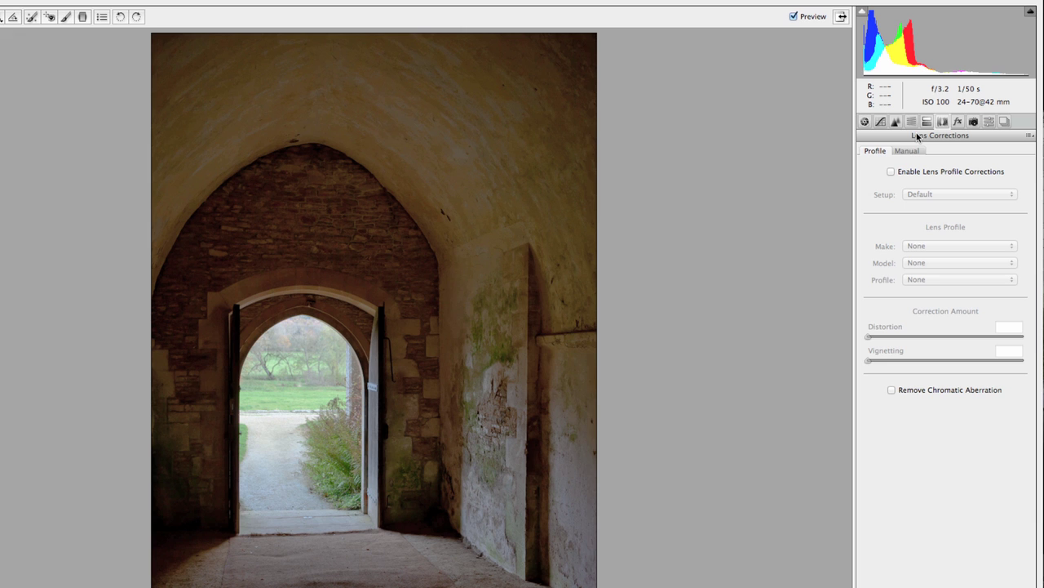
# - Compare lens profile corrections on and off, leave them off, and enlarge the opened Photoshop document
pyautogui.click(892, 172)
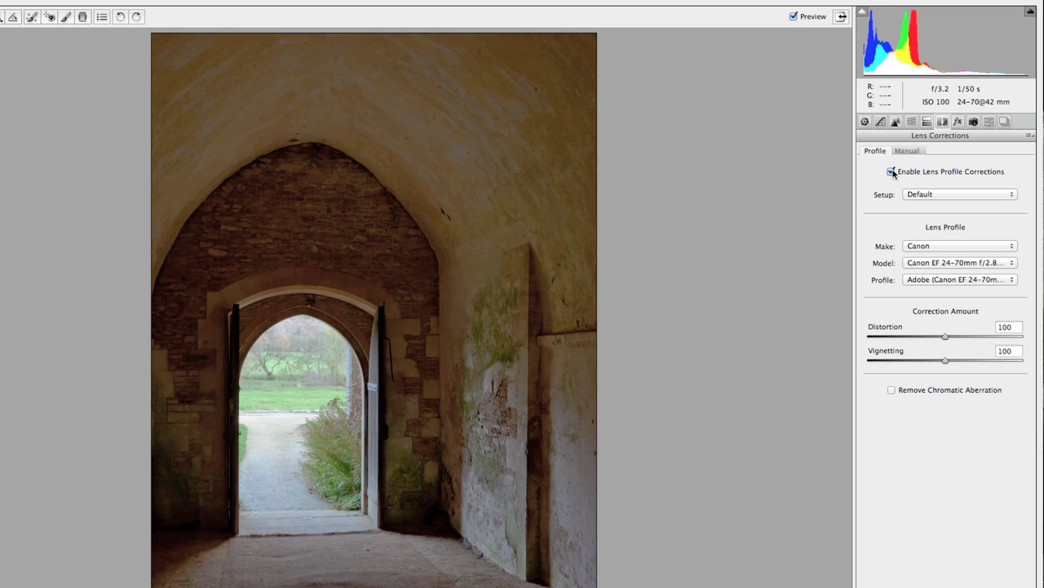
pyautogui.click(892, 172)
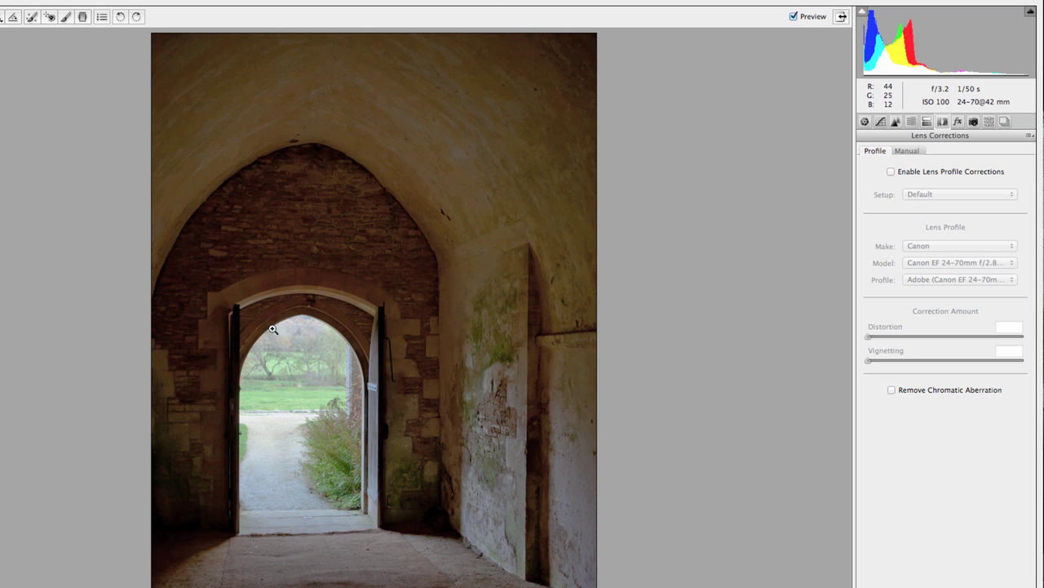
pyautogui.click(892, 172)
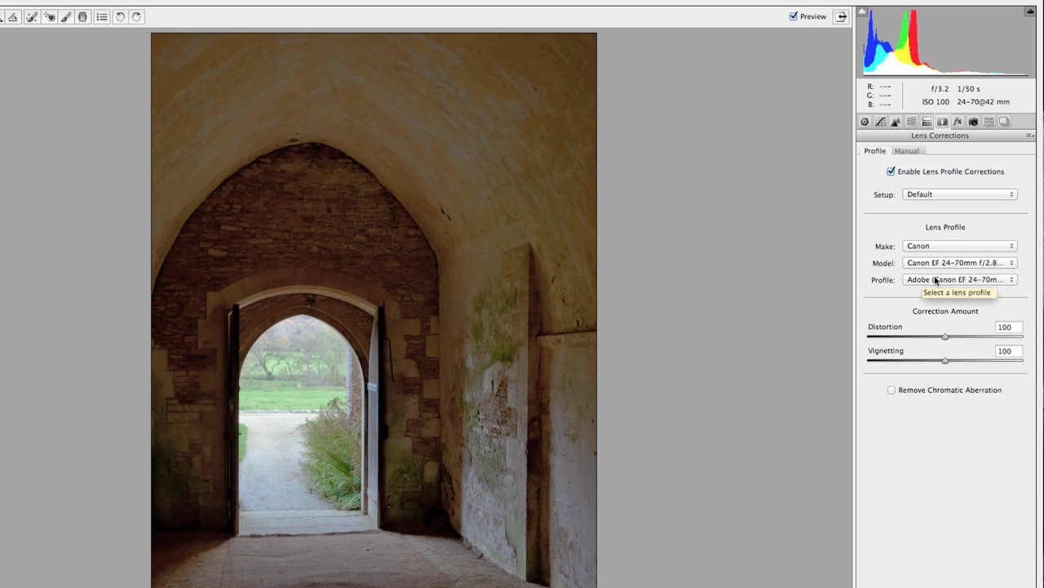
pyautogui.click(891, 172)
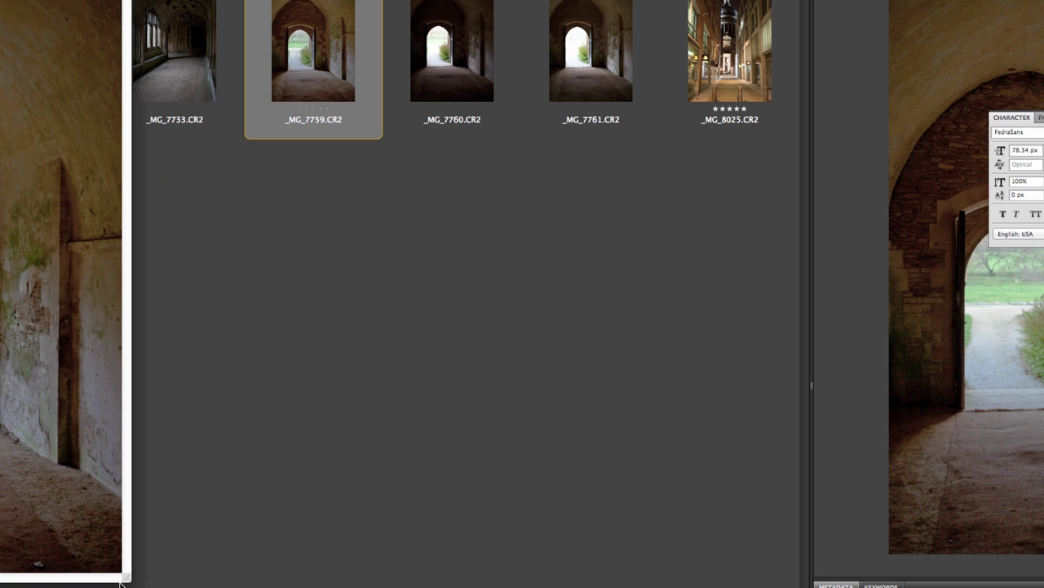
pyautogui.moveTo(131, 581); pyautogui.dragTo(906, 587)
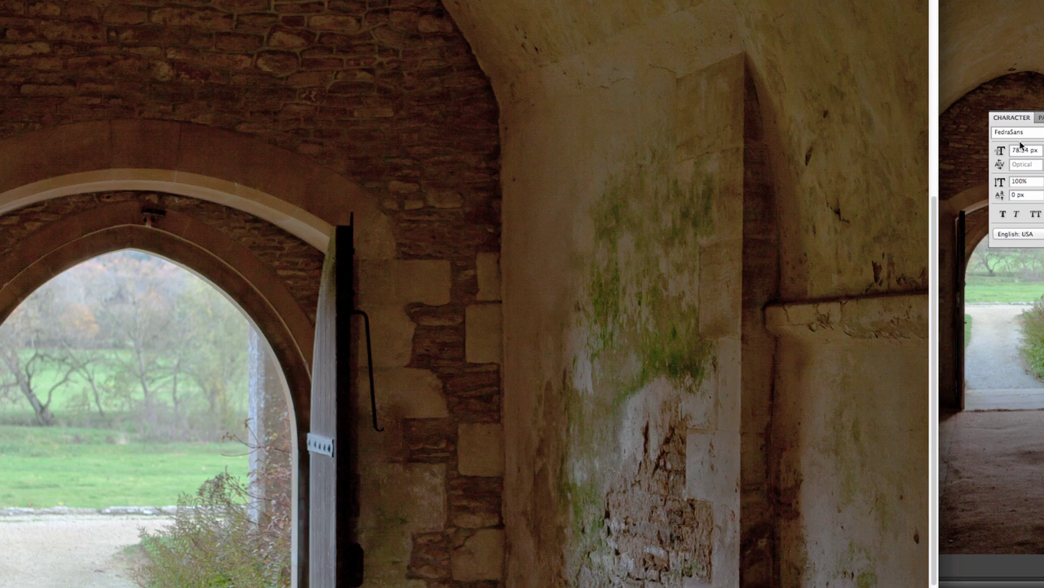
# - Pan over the vault, brick wall, doorway and floor, then close the photo without saving
pyautogui.moveTo(757, 158); pyautogui.dragTo(756, 575)
pyautogui.moveTo(363, 133); pyautogui.dragTo(333, 122)
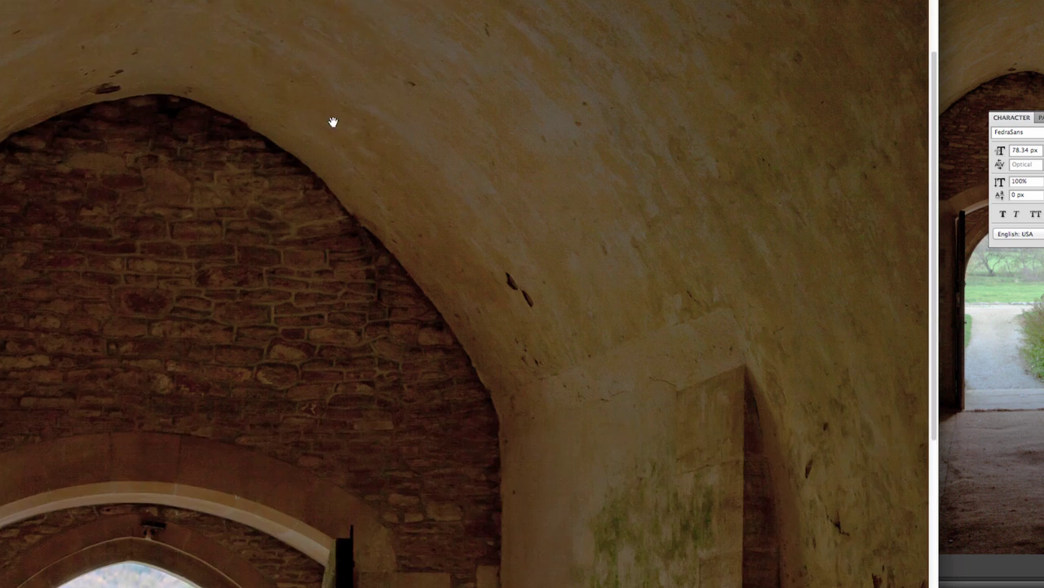
pyautogui.moveTo(417, 439); pyautogui.dragTo(541, 193)
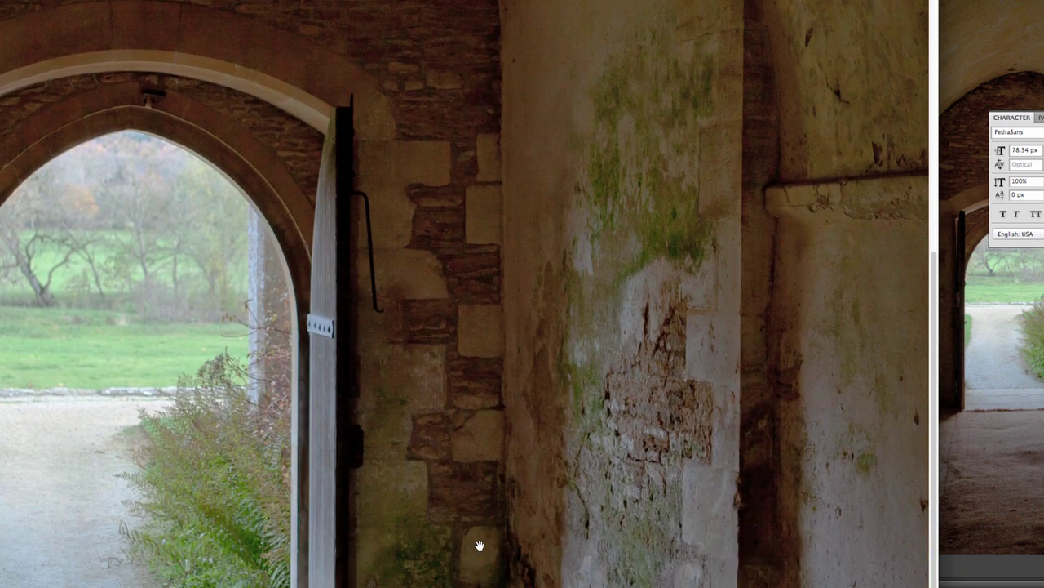
pyautogui.moveTo(478, 543); pyautogui.dragTo(474, 278)
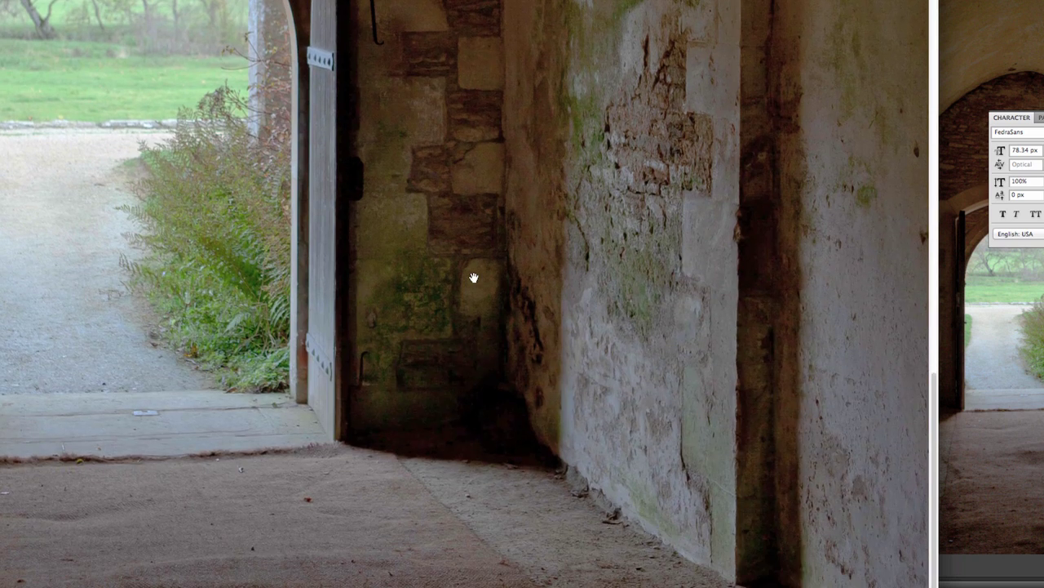
pyautogui.moveTo(466, 354); pyautogui.dragTo(484, 578)
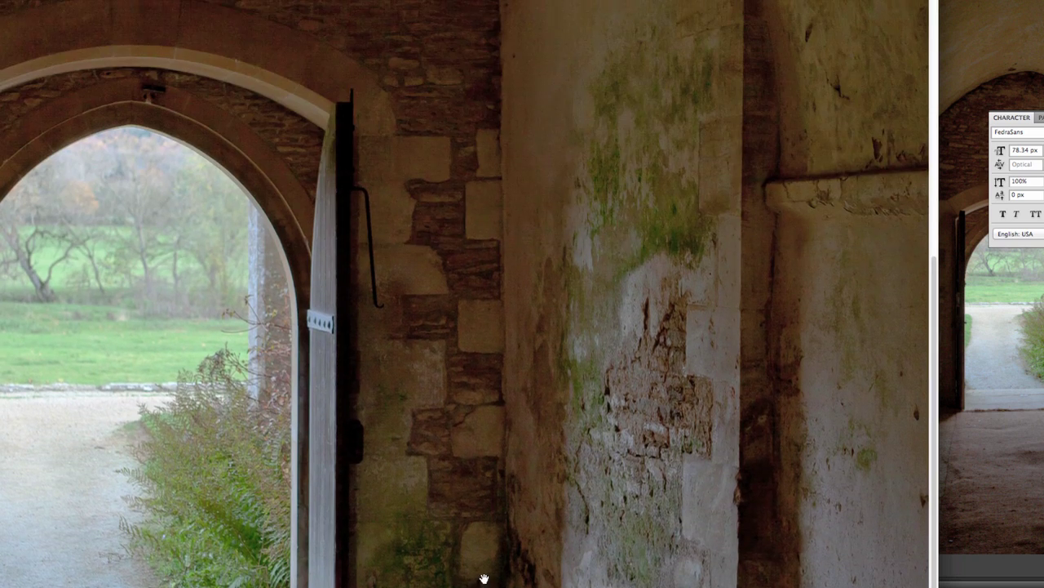
pyautogui.moveTo(432, 310); pyautogui.dragTo(433, 485)
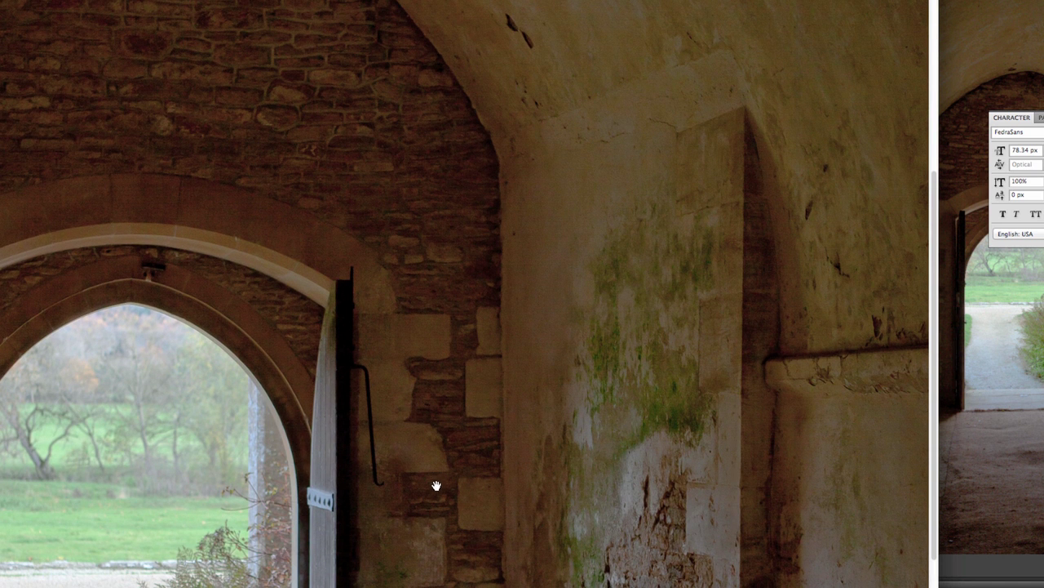
pyautogui.press('super+w')
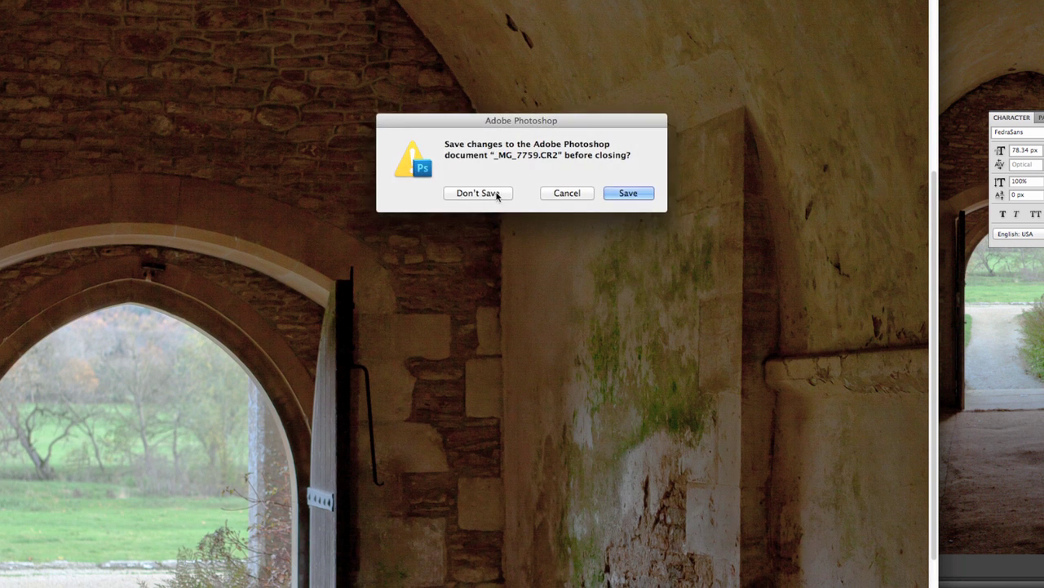
pyautogui.click(497, 193)
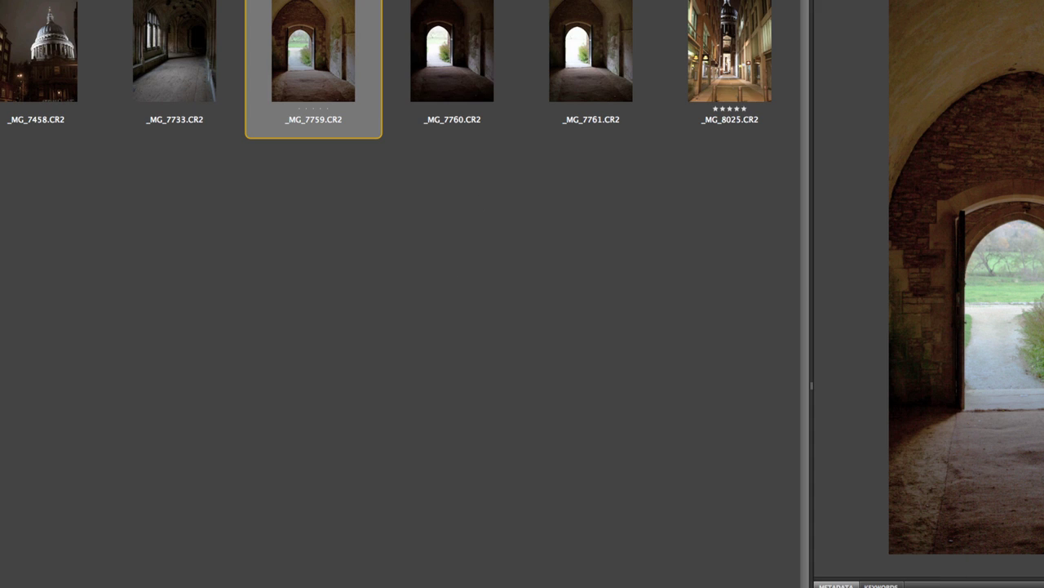
# - Open _MG_8025.CR2, zoom on the shop signs, and set Exposure -1.45 with Recovery 25
pyautogui.doubleClick(745, 49)
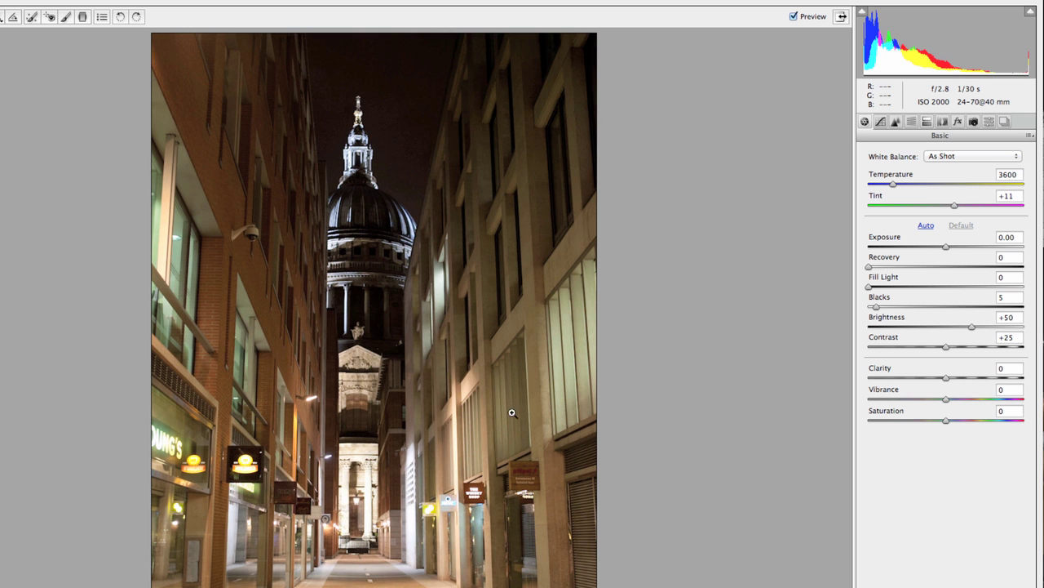
pyautogui.moveTo(391, 428); pyautogui.dragTo(563, 581)
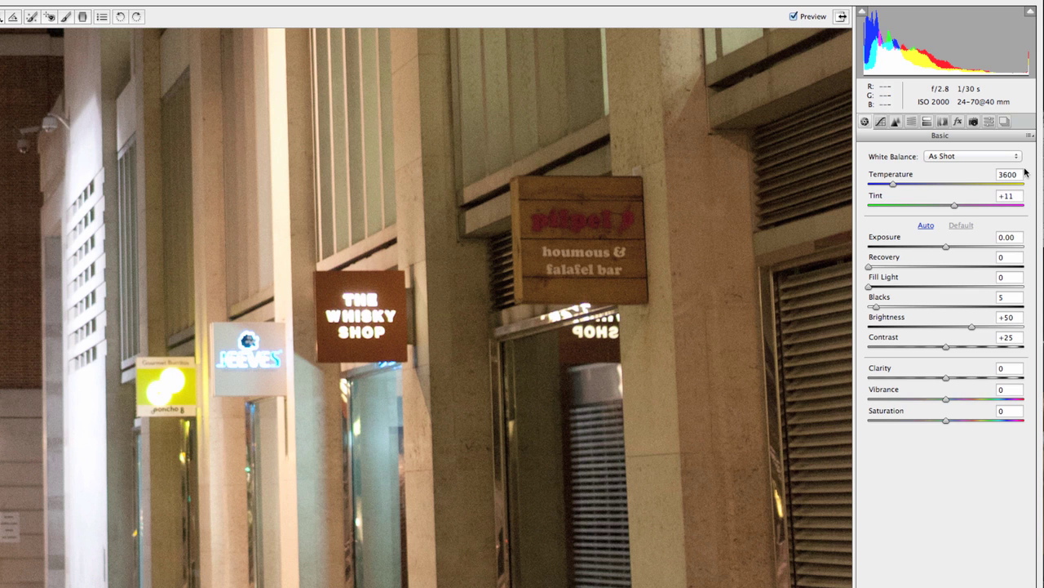
pyautogui.moveTo(948, 247); pyautogui.dragTo(910, 269)
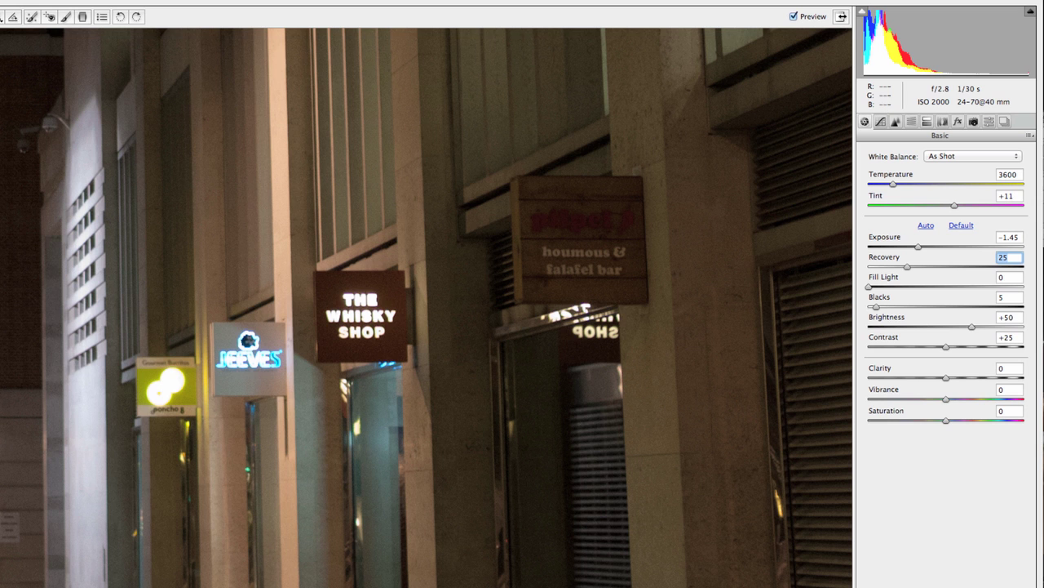
pyautogui.press('super+0')
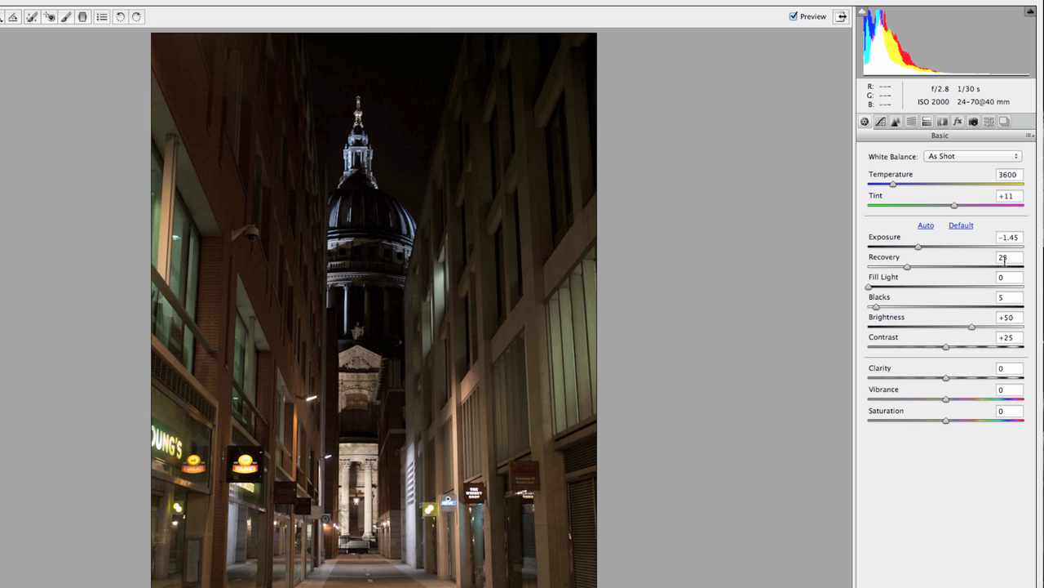
# - Set Fill Light to 56 and white balance to Temperature 4000, Tint -6
pyautogui.moveTo(870, 290); pyautogui.dragTo(958, 286)
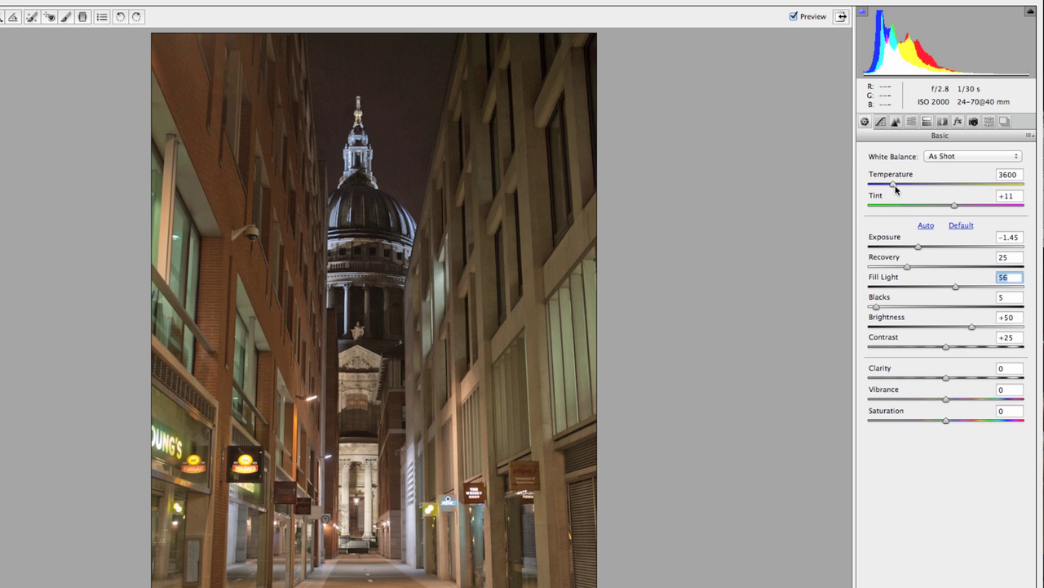
pyautogui.moveTo(895, 185)
pyautogui.mouseDown()
pyautogui.moveTo(1019, 189)
pyautogui.moveTo(927, 191)
pyautogui.moveTo(942, 210)
pyautogui.moveTo(923, 183)
pyautogui.moveTo(899, 187)
pyautogui.mouseUp()
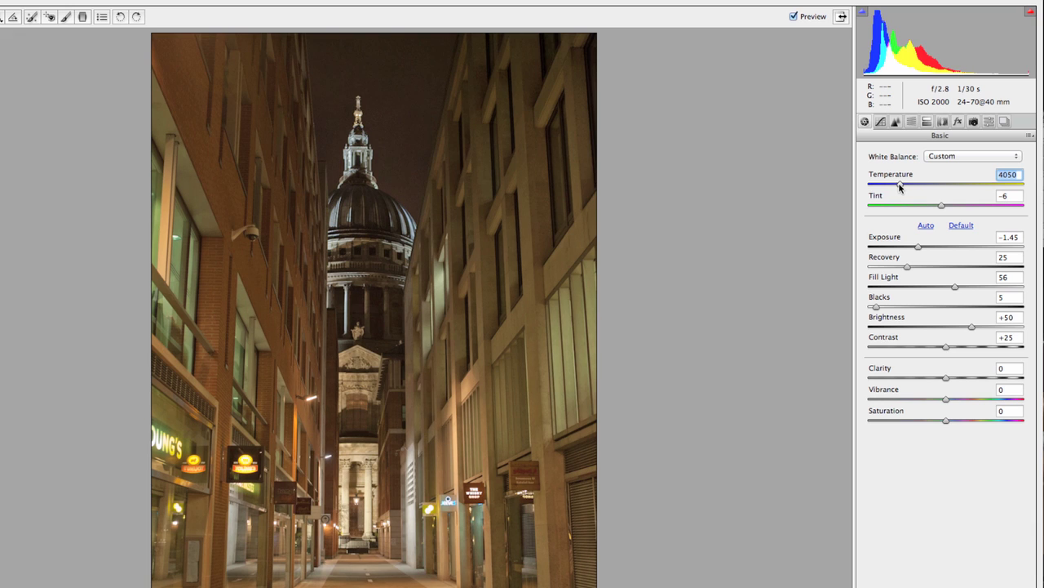
pyautogui.moveTo(902, 187); pyautogui.dragTo(904, 187)
# - Sharpen to Amount 73 and Radius 1.4, and shift Tint toward magenta to +28
pyautogui.click(895, 122)
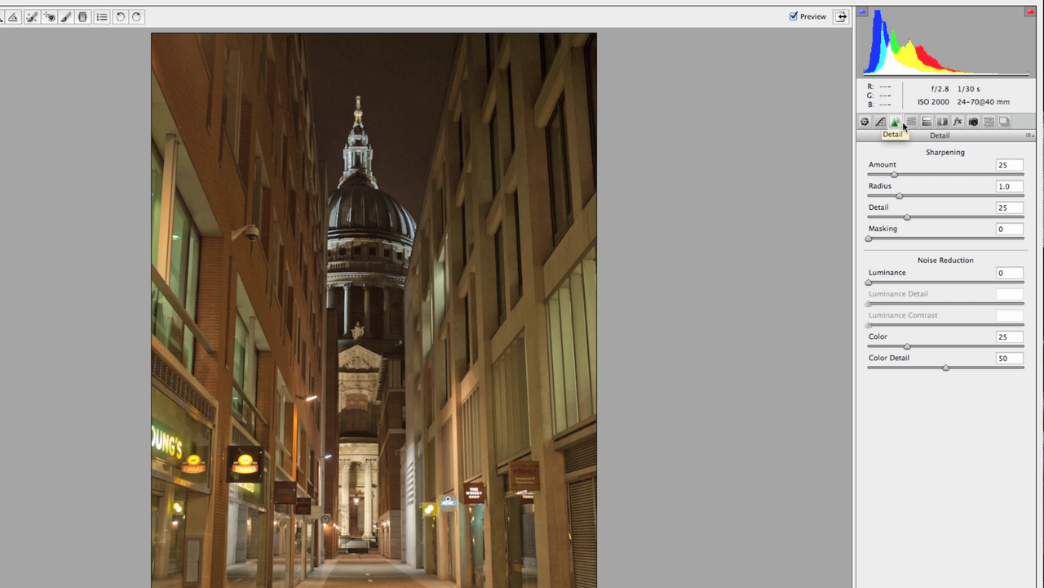
pyautogui.moveTo(895, 174); pyautogui.dragTo(924, 198)
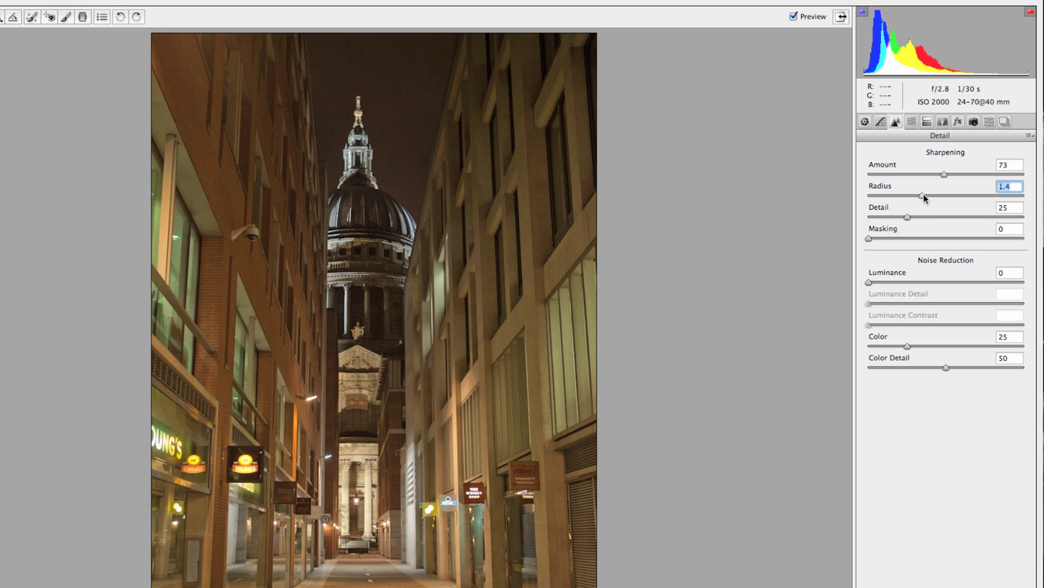
pyautogui.click(930, 123)
pyautogui.click(942, 122)
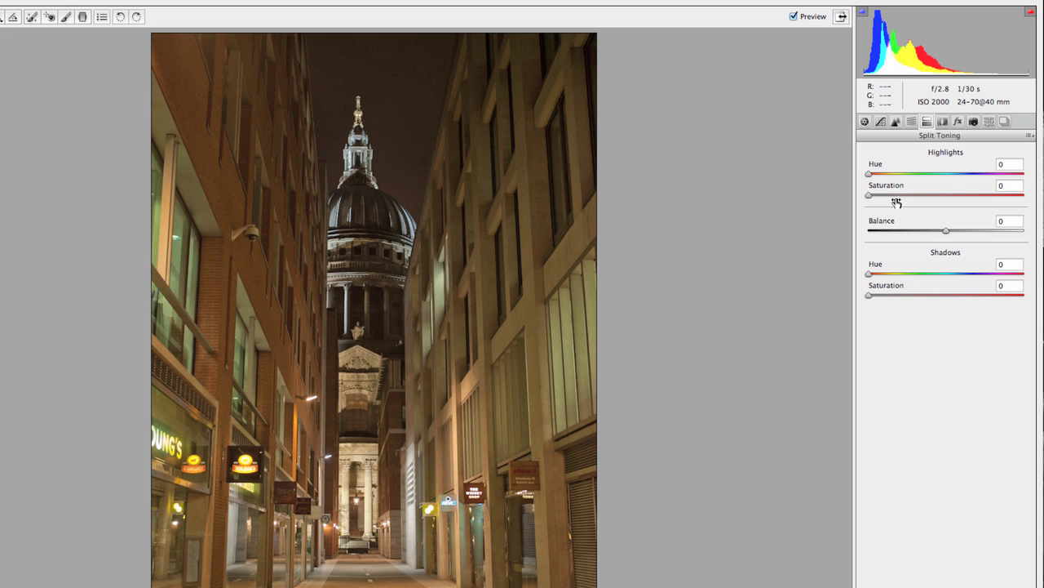
pyautogui.click(864, 121)
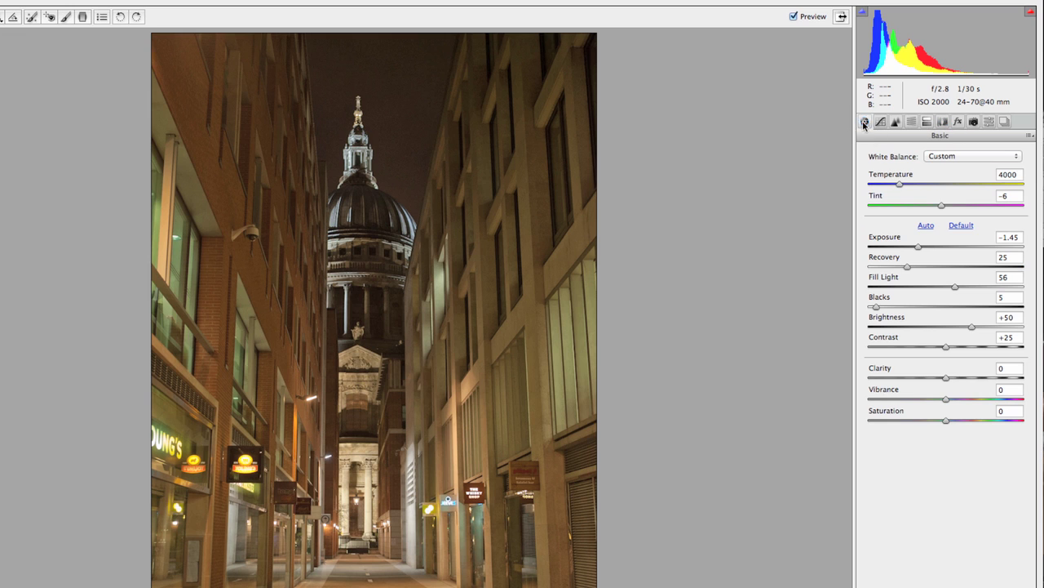
pyautogui.moveTo(942, 204); pyautogui.dragTo(965, 203)
# - Enable Canon EF 24–70mm f/2.8 lens profile corrections with Vignetting at 97
pyautogui.click(958, 121)
pyautogui.click(943, 122)
pyautogui.click(891, 171)
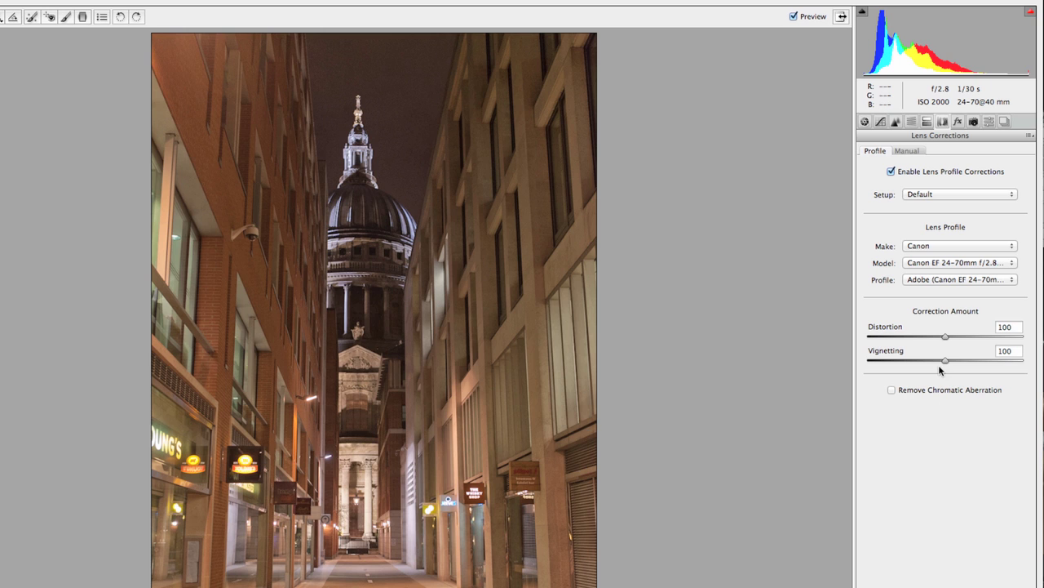
pyautogui.moveTo(946, 360); pyautogui.dragTo(862, 373)
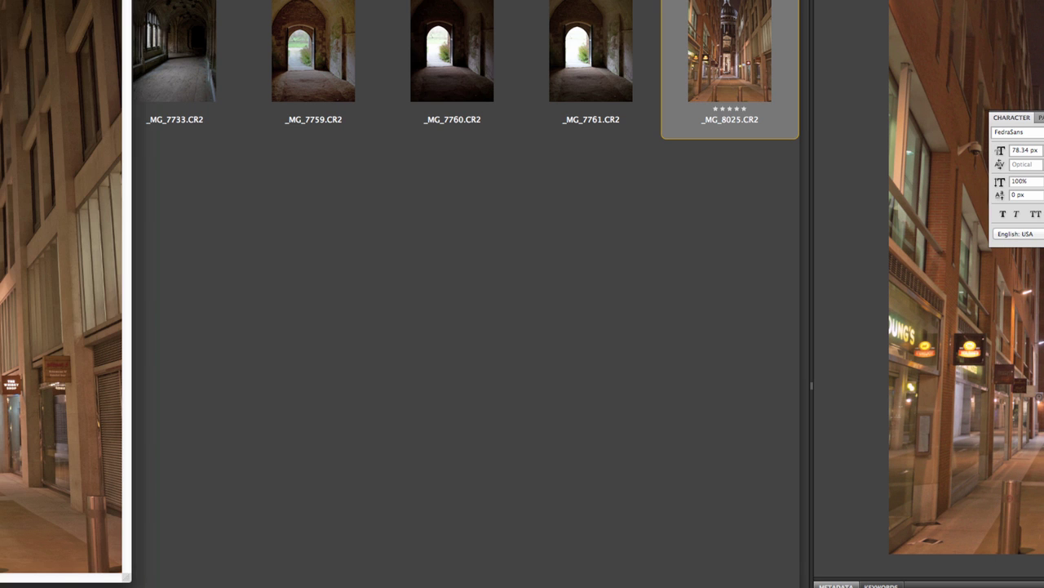
# - Enlarge and zoom the street photo to inspect it, close it unsaved, and switch to Finder
pyautogui.moveTo(122, 575); pyautogui.dragTo(589, 587)
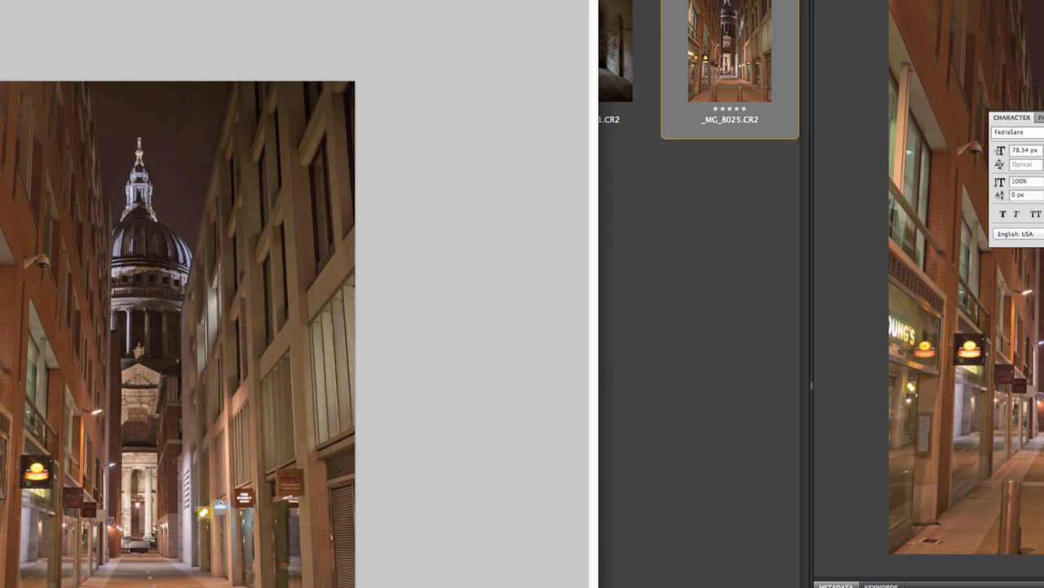
pyautogui.hotkey('ctrl', '+')
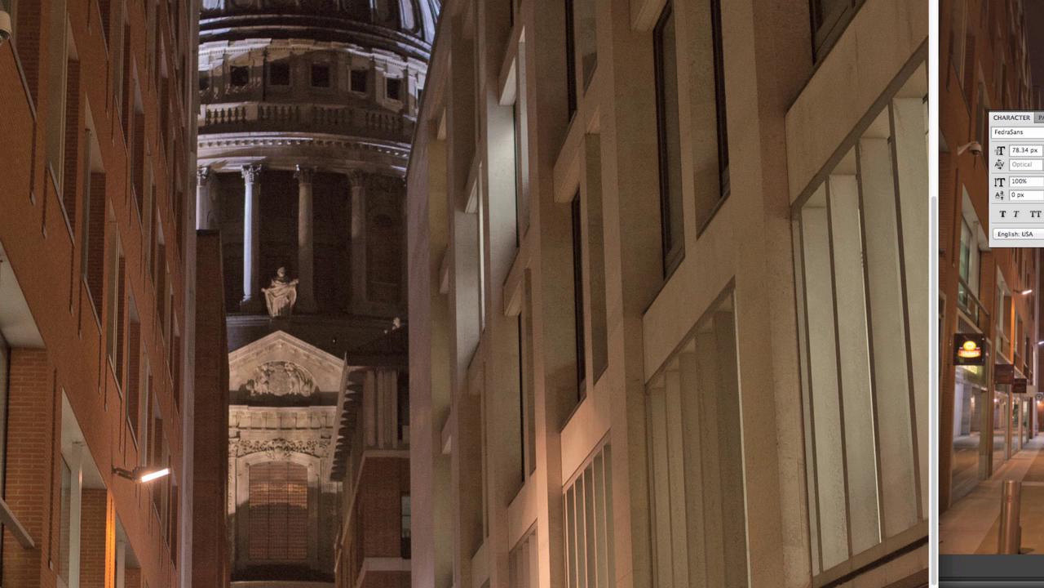
pyautogui.hotkey('ctrl', '-')
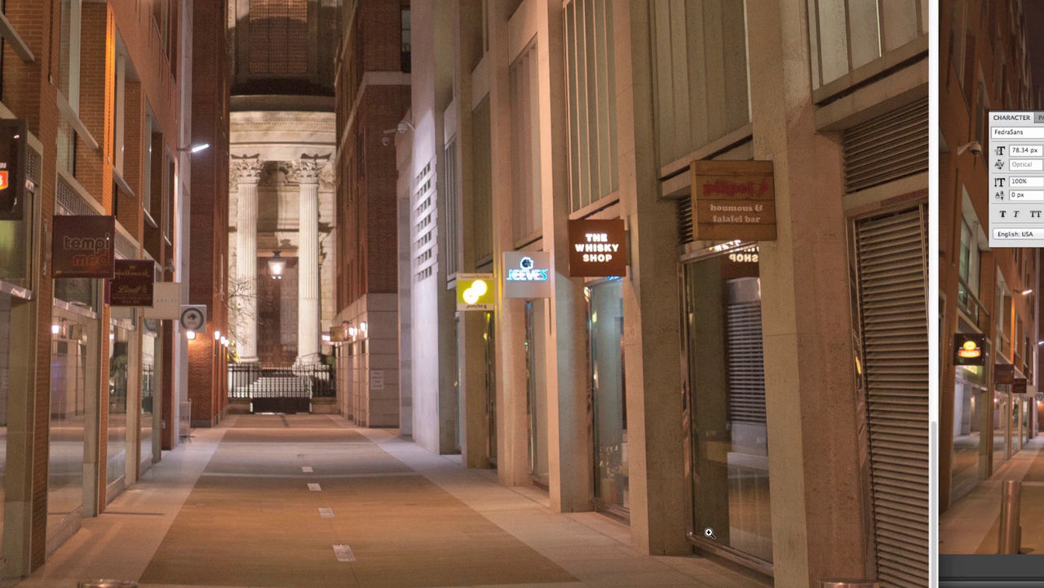
pyautogui.press('super+w')
pyautogui.press('super+d')
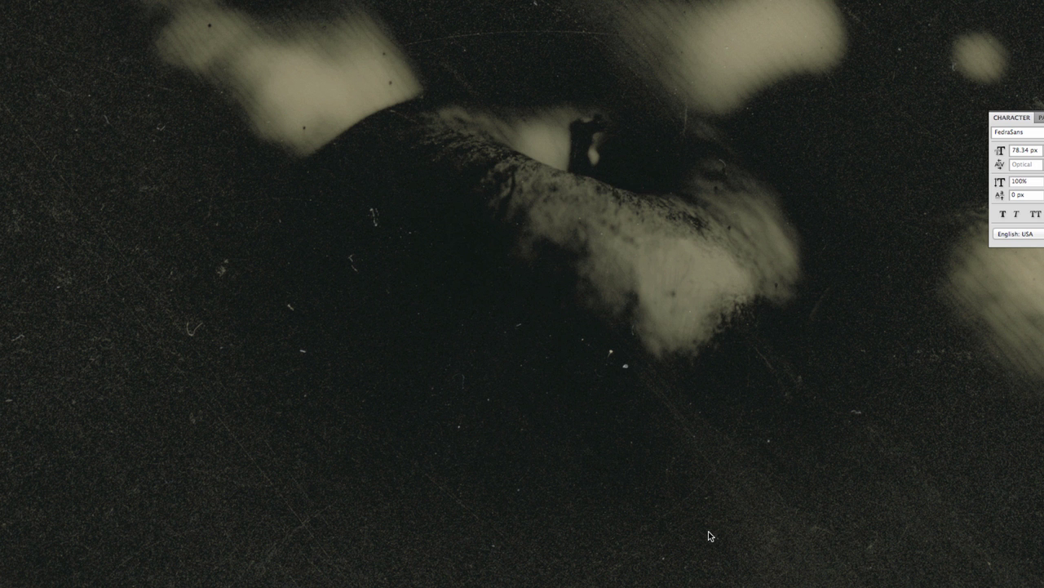
pyautogui.press('super+Tab')
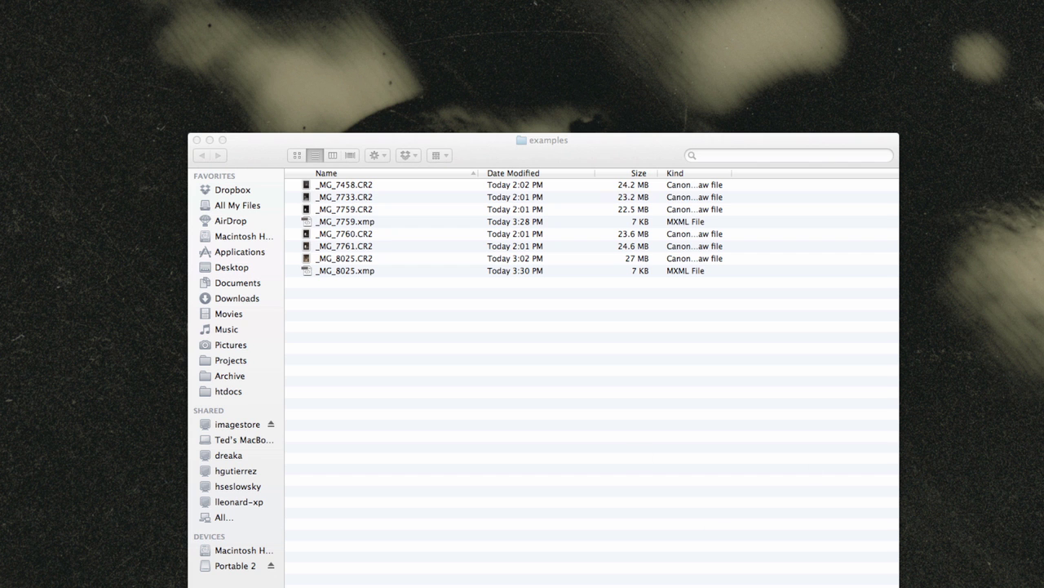